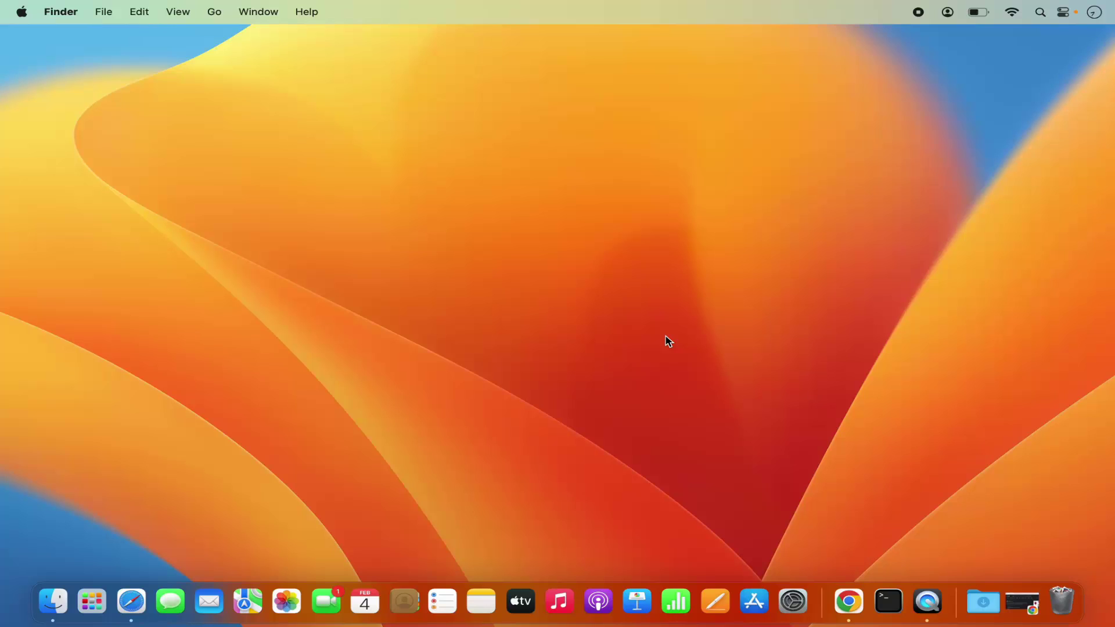
Step: Open the WineHQ site from the search results and follow Download to the macOS binary packages page
{"action": "left_click", "coordinate": [850, 603]}
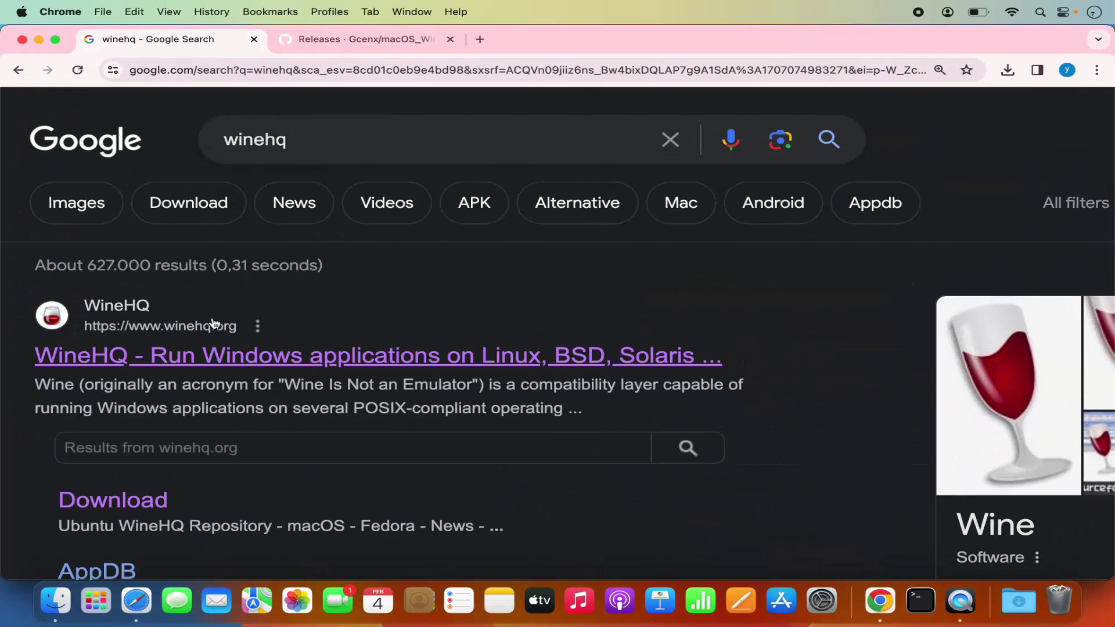
{"action": "left_click", "coordinate": [240, 355]}
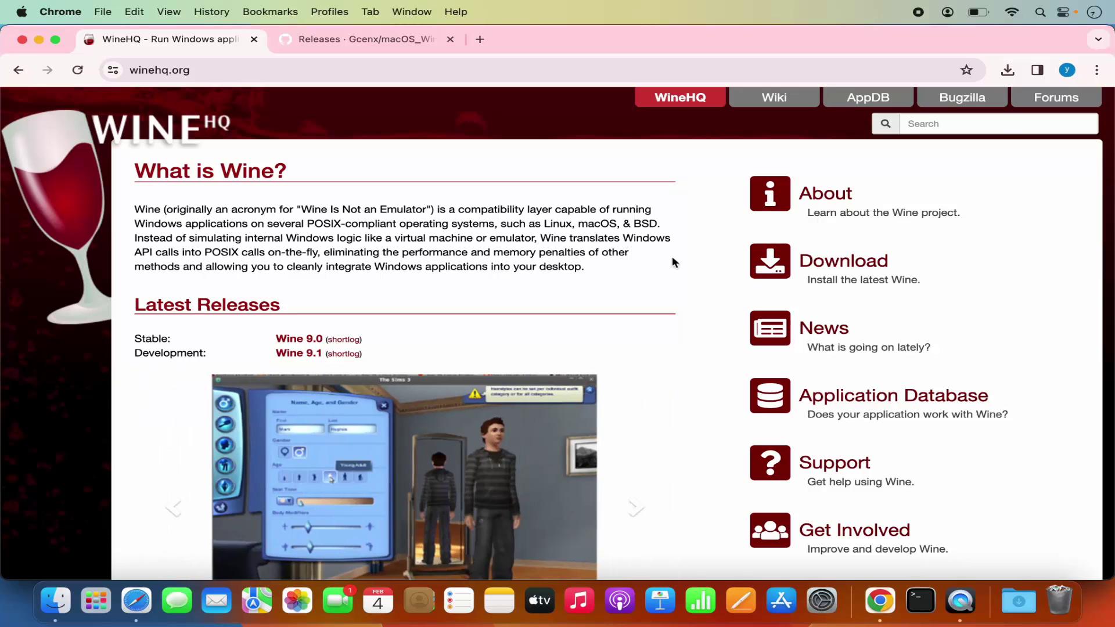
{"action": "left_click", "coordinate": [848, 264]}
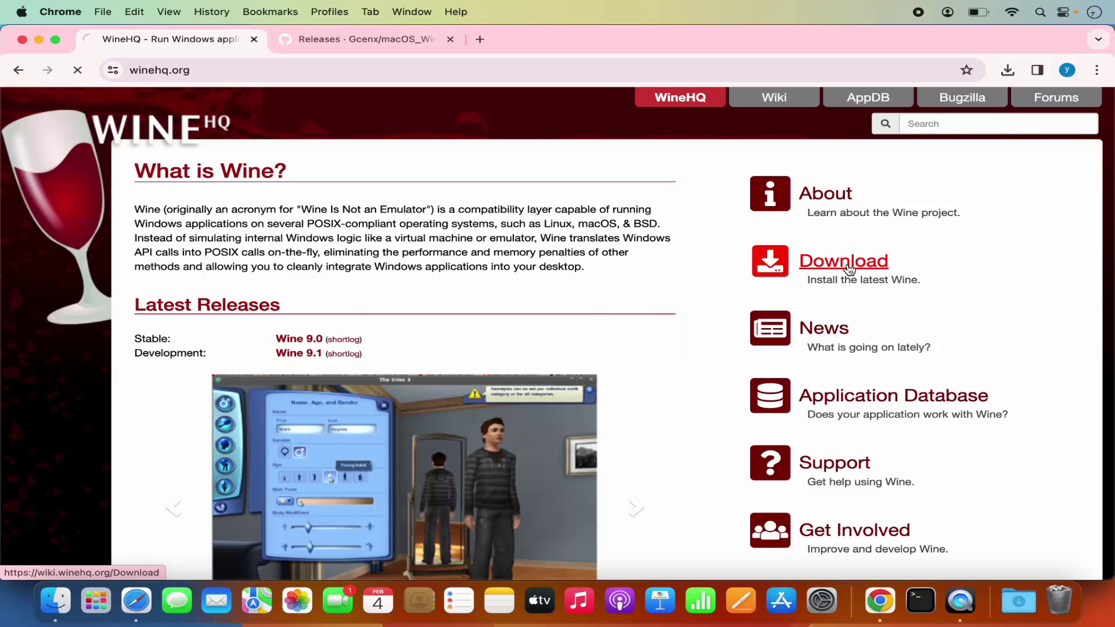
{"action": "scroll", "coordinate": [445, 337], "scroll_direction": "down", "scroll_amount": 5}
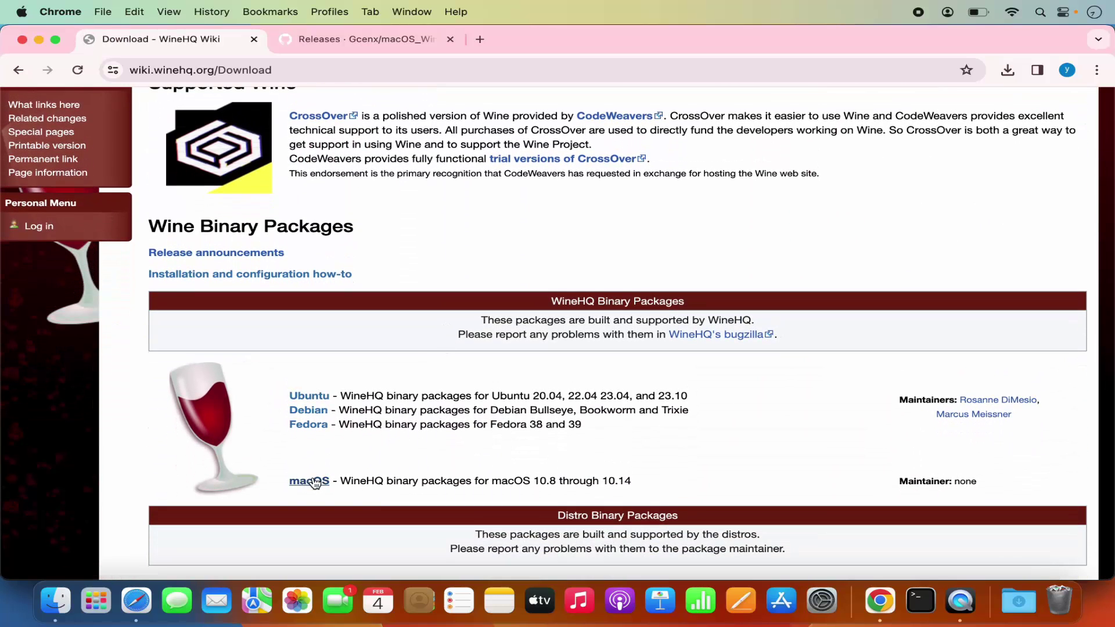
{"action": "left_click", "coordinate": [314, 486]}
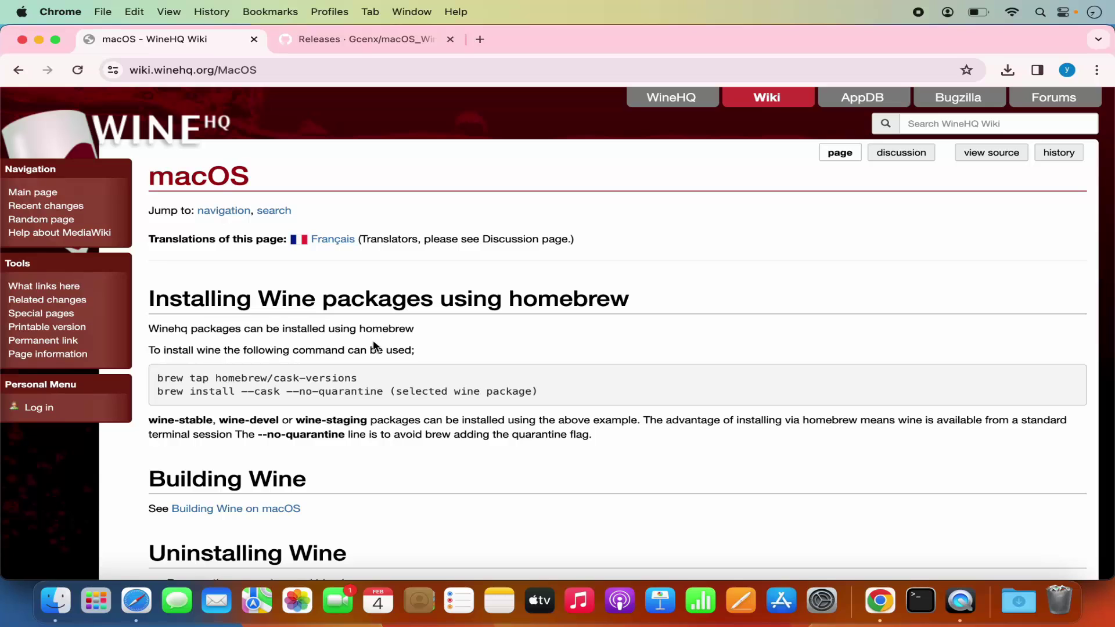
Step: Switch to the Gcenx macOS_Wine_builds releases tab and select its page address
{"action": "left_click", "coordinate": [386, 46]}
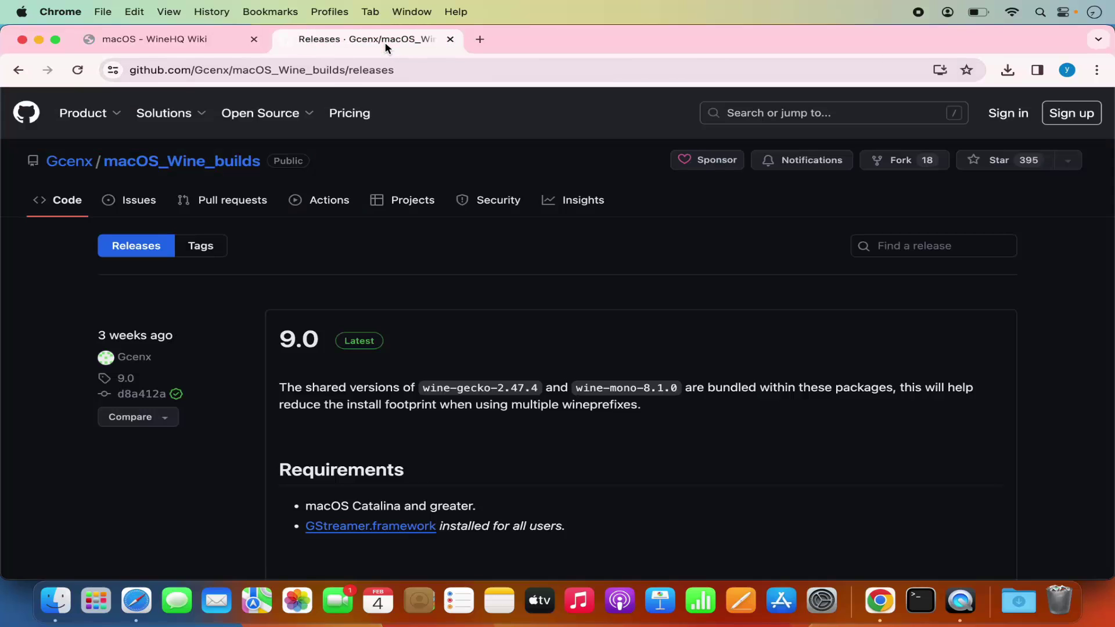
{"action": "double_click", "coordinate": [273, 67]}
{"action": "triple_click", "coordinate": [273, 67]}
{"action": "double_click", "coordinate": [410, 70]}
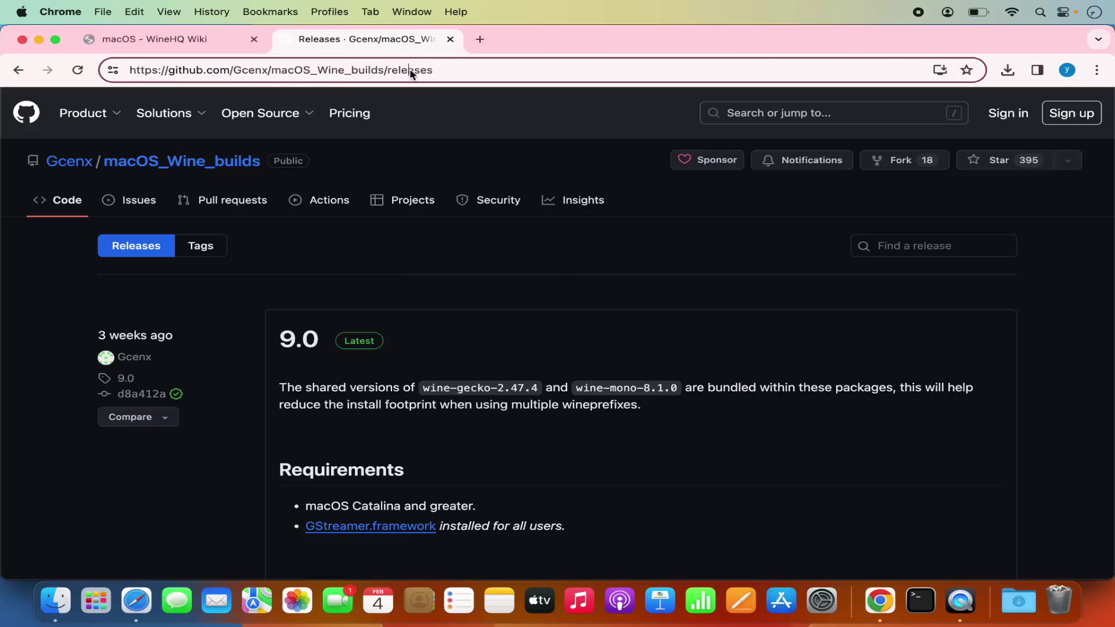
{"action": "triple_click", "coordinate": [411, 69]}
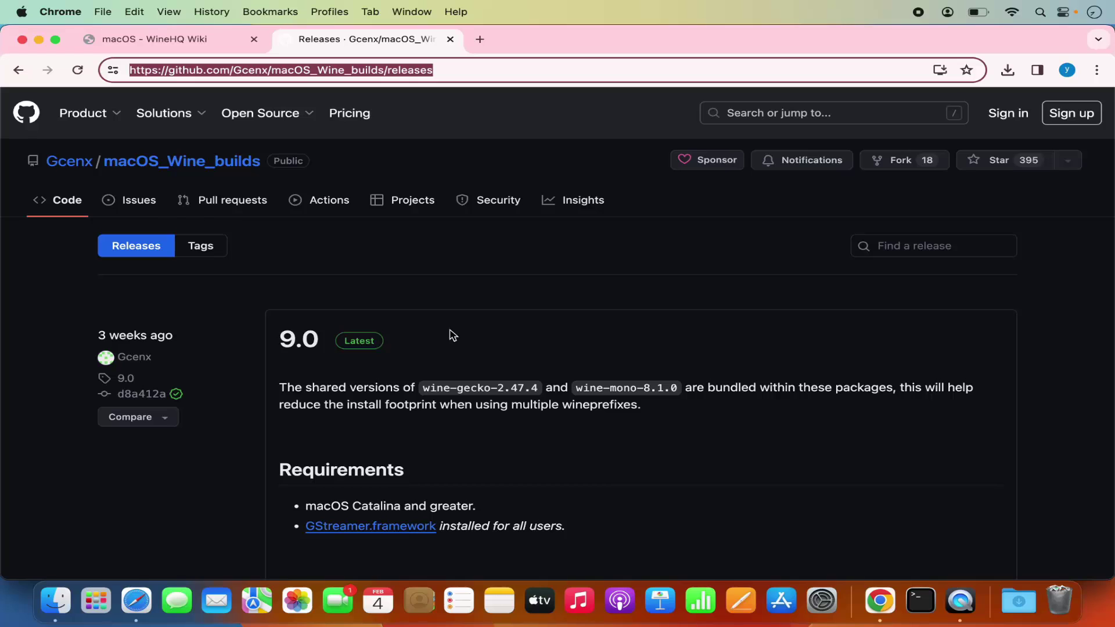
Step: Scroll the 9.0 release notes down to the Assets list showing wine-stable-9.0-osx64.tar.xz
{"action": "scroll", "coordinate": [428, 349], "scroll_direction": "down", "scroll_amount": 2}
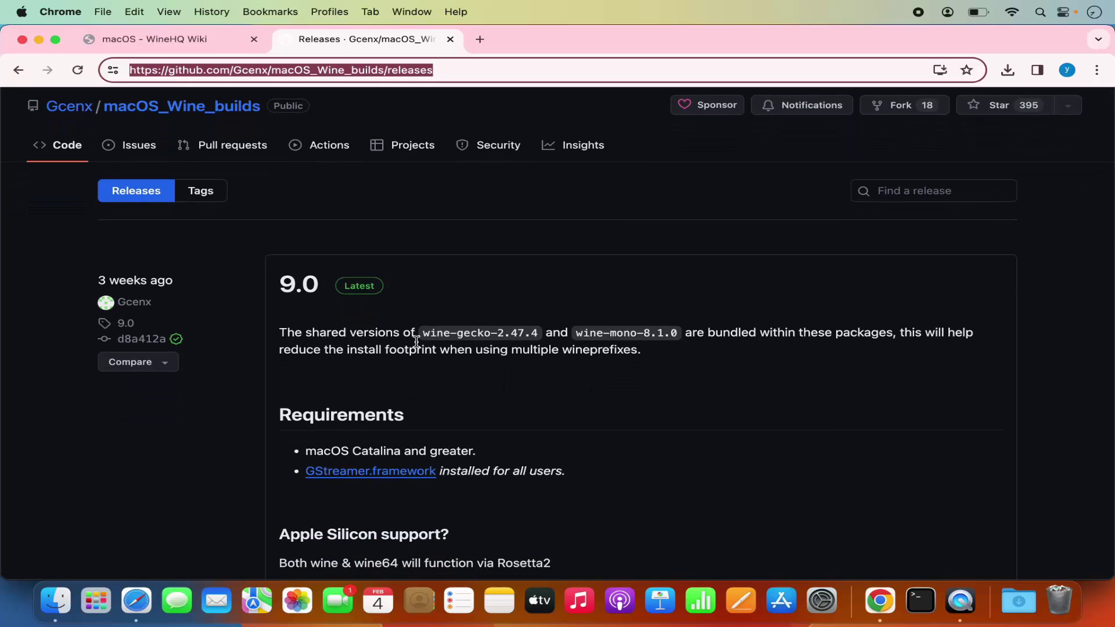
{"action": "scroll", "coordinate": [446, 375], "scroll_direction": "down", "scroll_amount": 1}
{"action": "scroll", "coordinate": [447, 376], "scroll_direction": "down", "scroll_amount": 15}
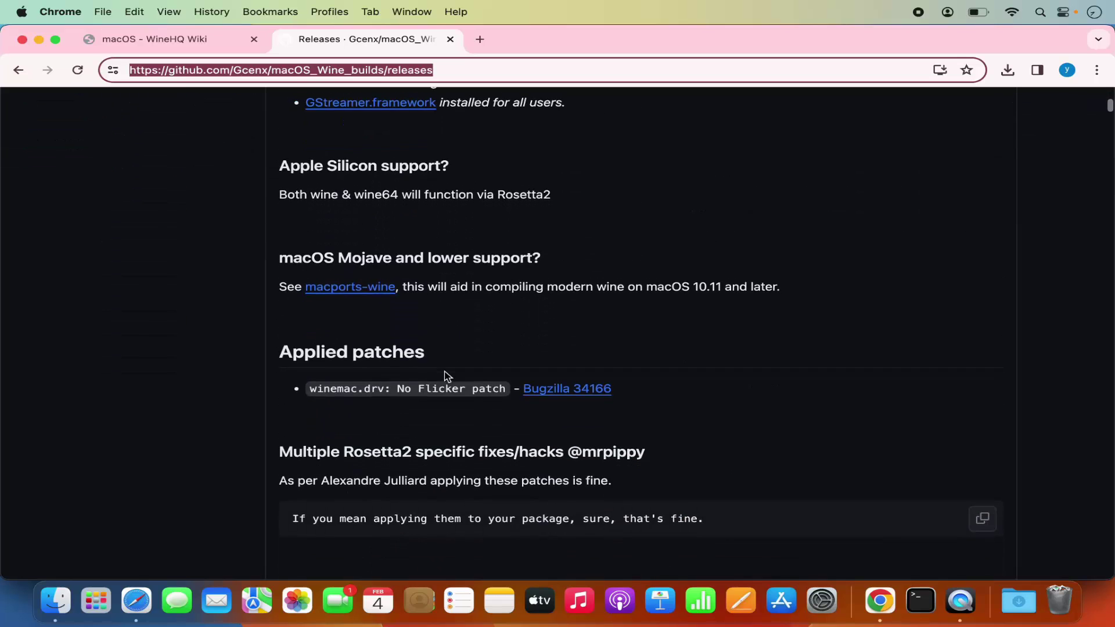
{"action": "scroll", "coordinate": [445, 372], "scroll_direction": "down", "scroll_amount": 8}
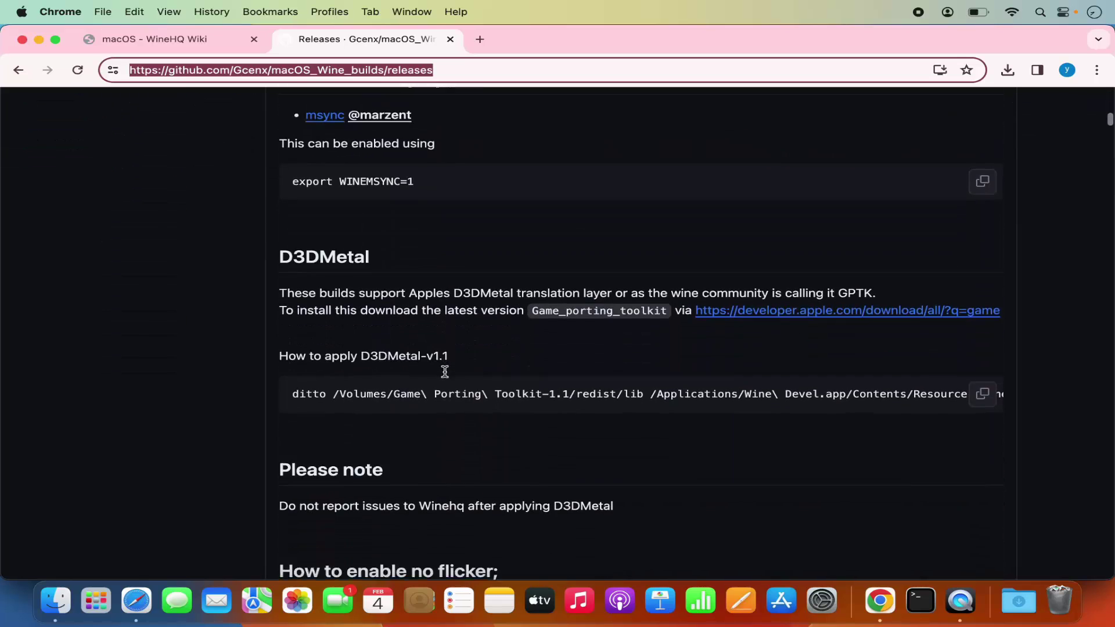
{"action": "scroll", "coordinate": [445, 375], "scroll_direction": "down", "scroll_amount": 10}
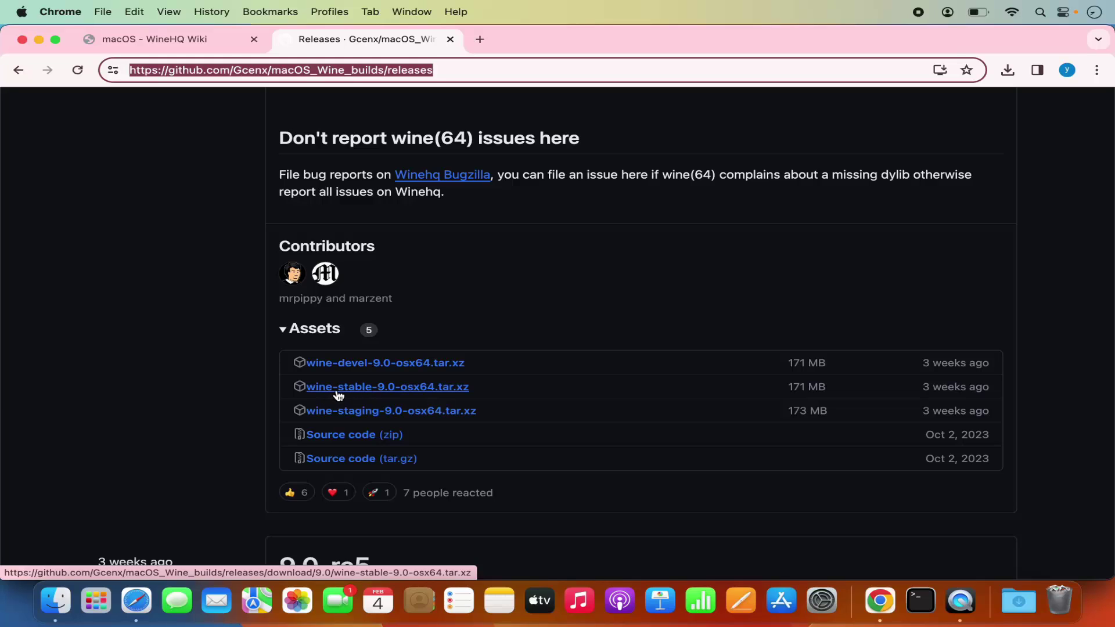
Step: Download wine-stable-9.0-osx64.tar.xz and confirm the 171 MB download shows Done
{"action": "left_click", "coordinate": [371, 388]}
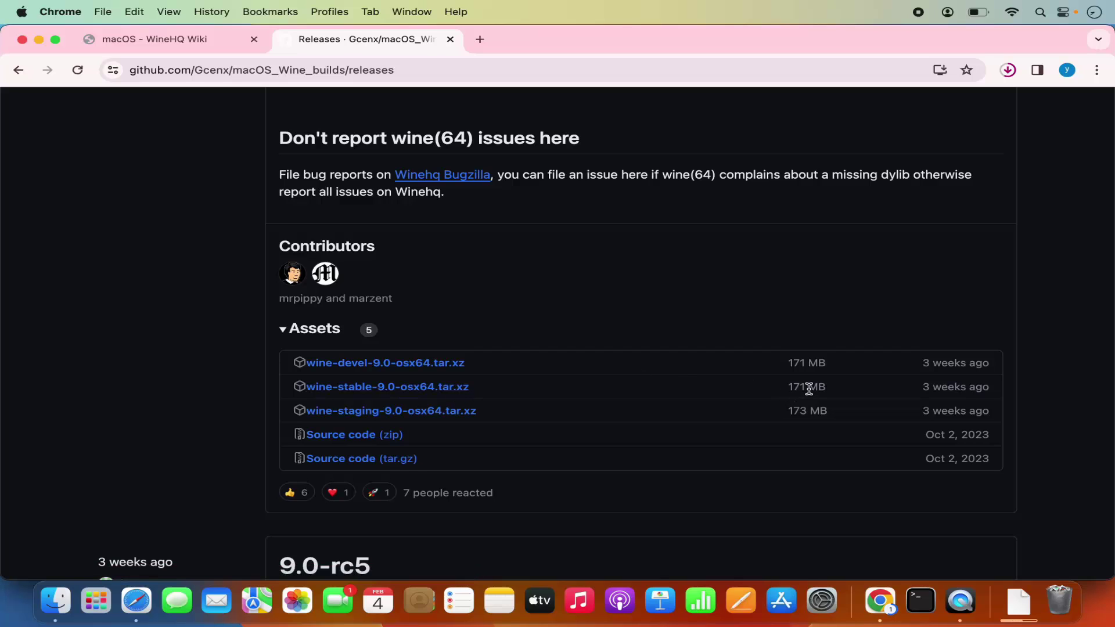
{"action": "left_click", "coordinate": [1009, 73]}
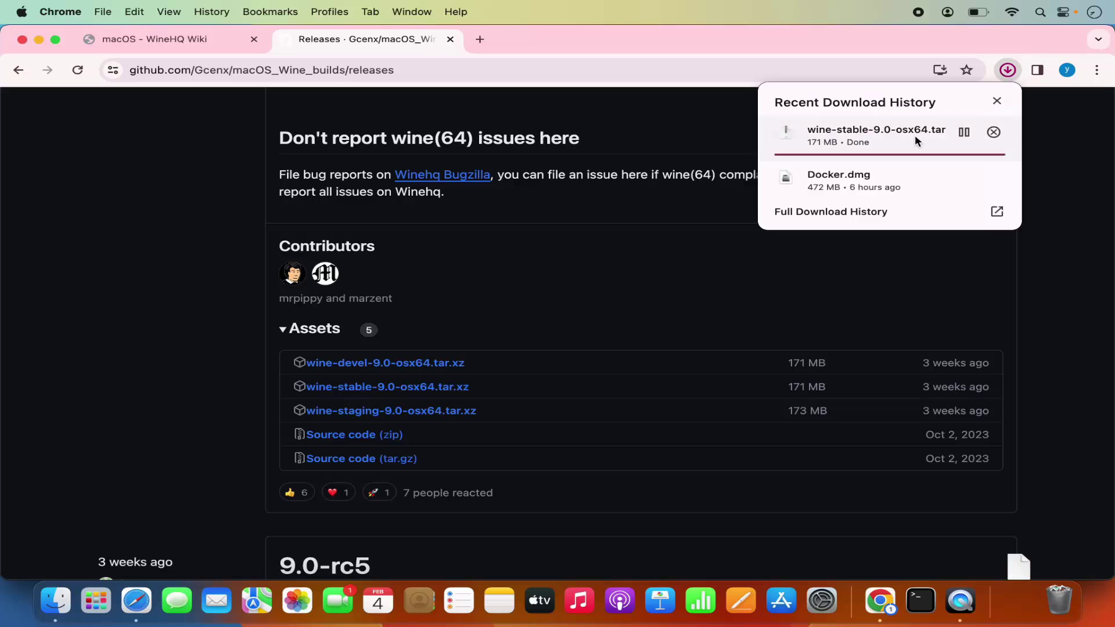
Step: Extract the wine-stable archive with Archive Utility and minimize Chrome to see Wine Stable in Downloads
{"action": "left_click", "coordinate": [879, 137]}
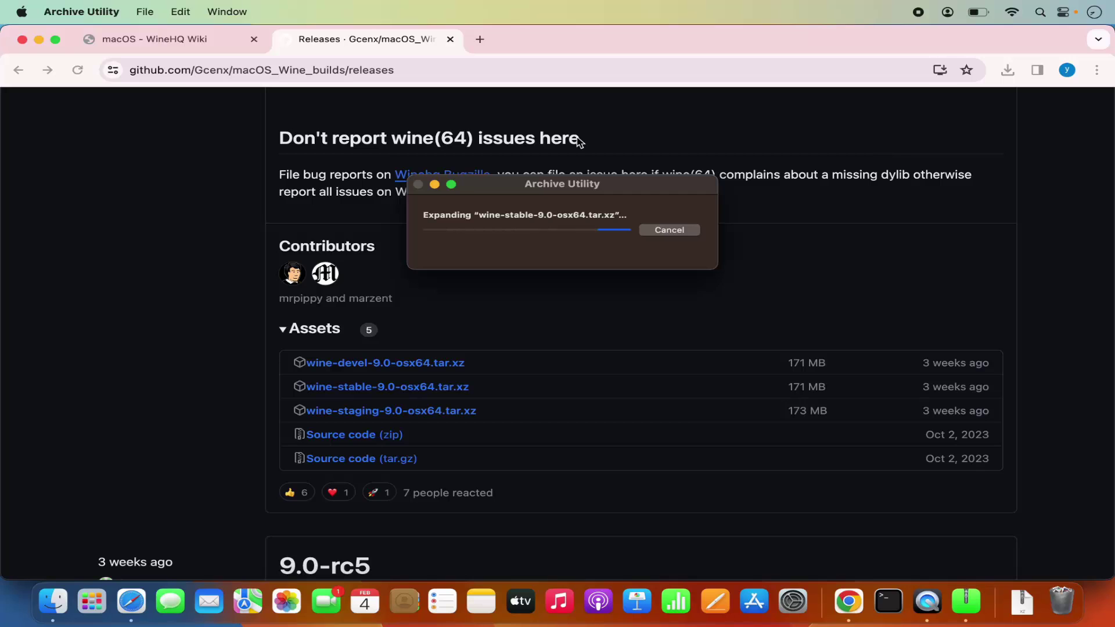
{"action": "left_click", "coordinate": [39, 38]}
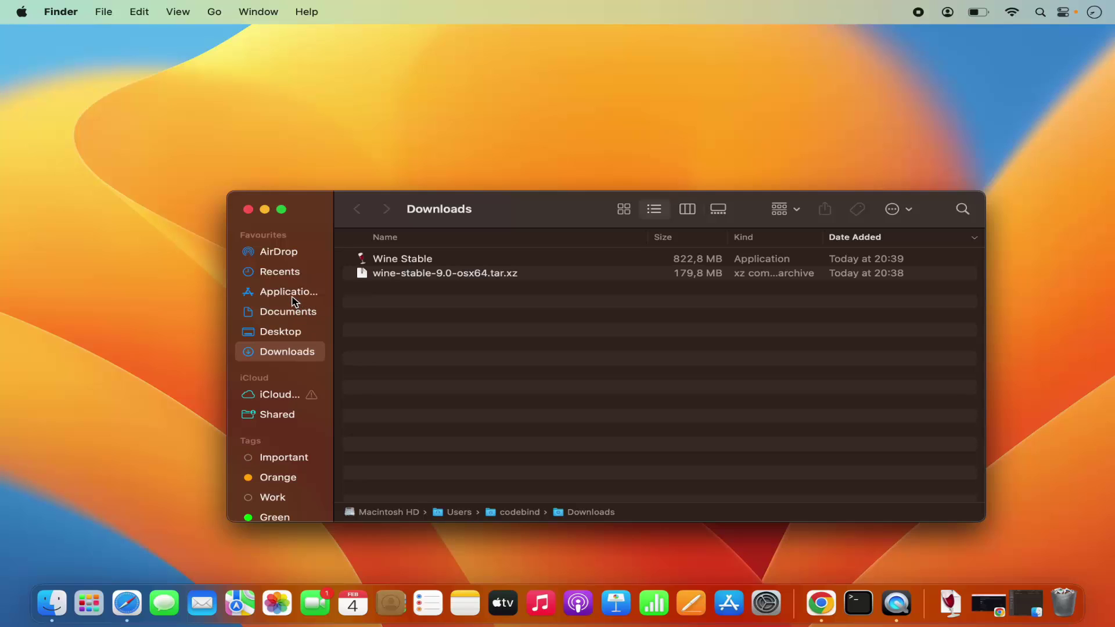
Step: Drag the Wine Stable app from Downloads onto Applications in the Finder sidebar
{"action": "left_click", "coordinate": [409, 264]}
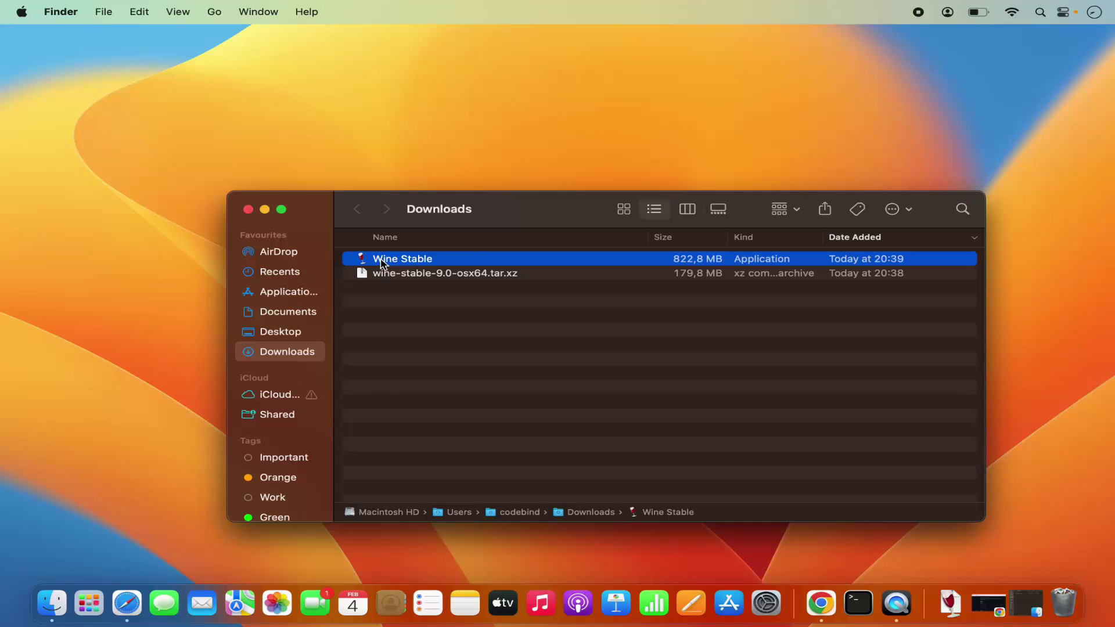
{"action": "left_click_drag", "start_coordinate": [381, 263], "coordinate": [274, 297]}
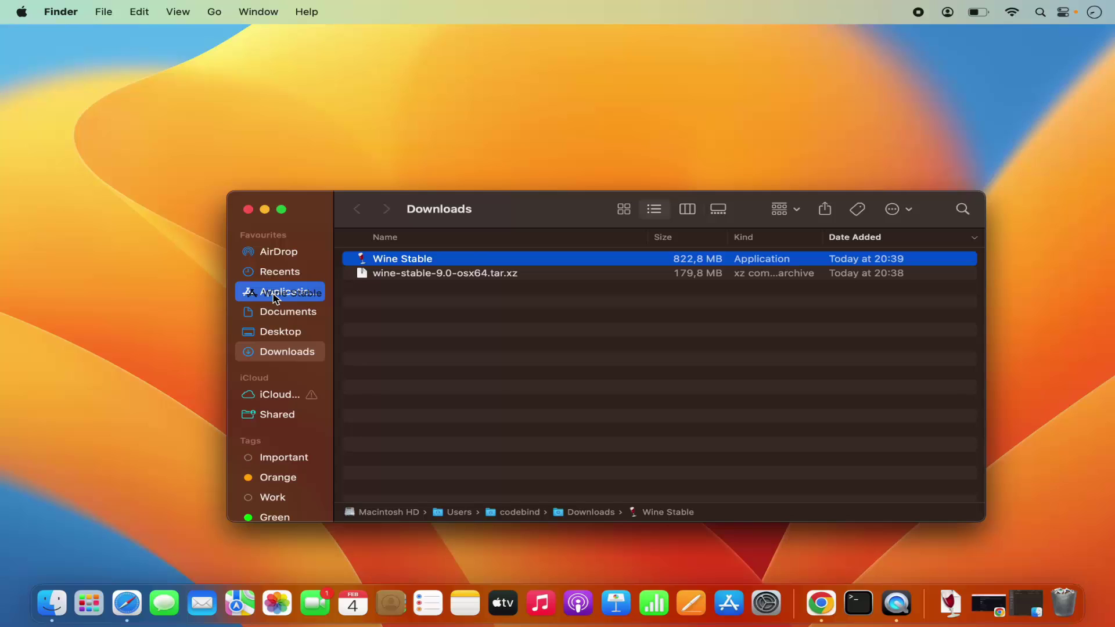
{"action": "left_click_drag", "start_coordinate": [273, 294], "coordinate": [272, 297]}
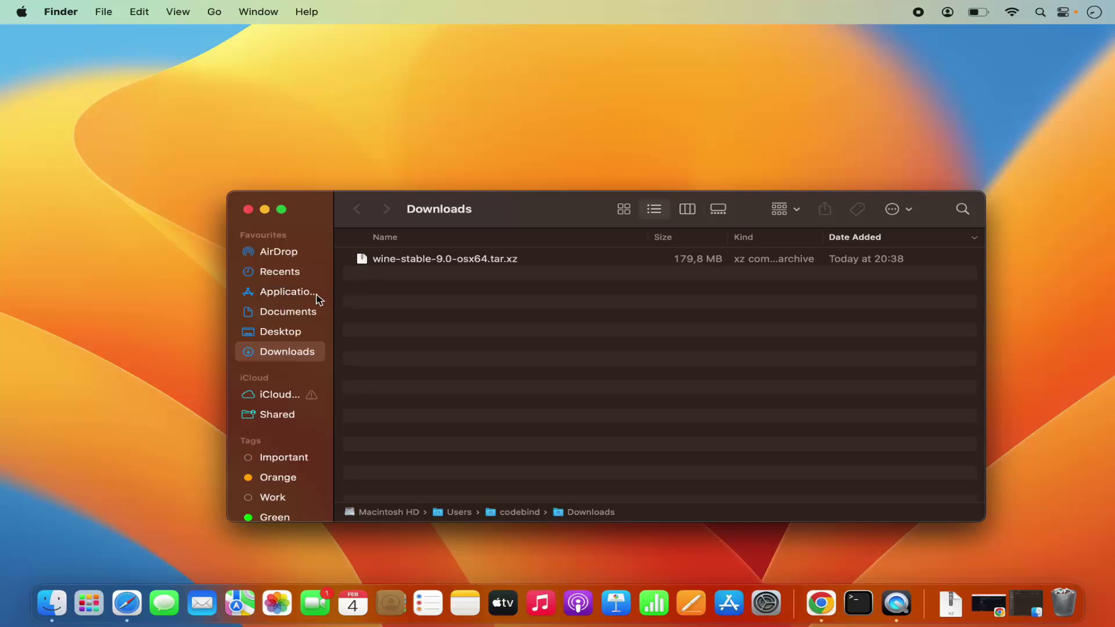
Step: Confirm Wine Stable (822.8 MB) is listed in Applications, then bring up Launchpad
{"action": "left_click", "coordinate": [285, 296]}
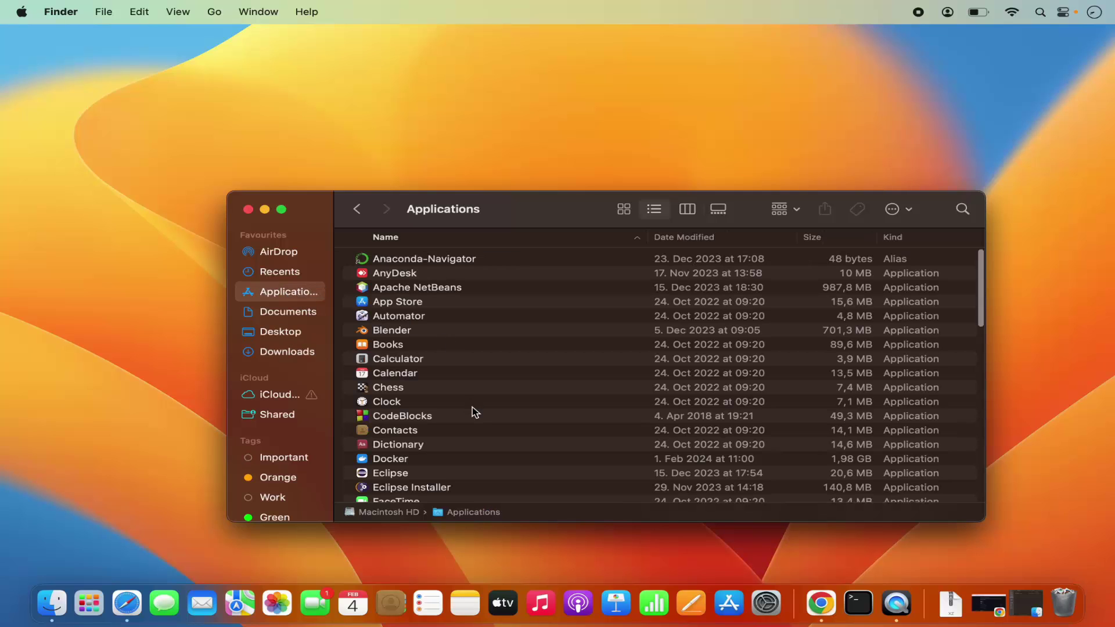
{"action": "scroll", "coordinate": [472, 413], "scroll_direction": "down", "scroll_amount": 10}
{"action": "scroll", "coordinate": [475, 413], "scroll_direction": "down", "scroll_amount": 10}
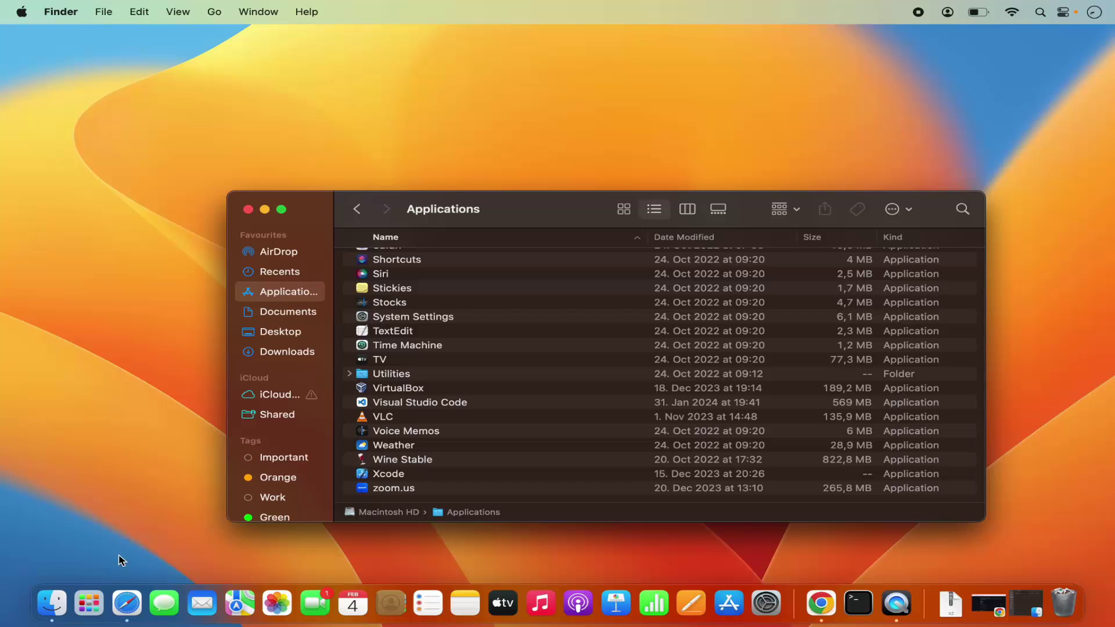
{"action": "left_click", "coordinate": [89, 602]}
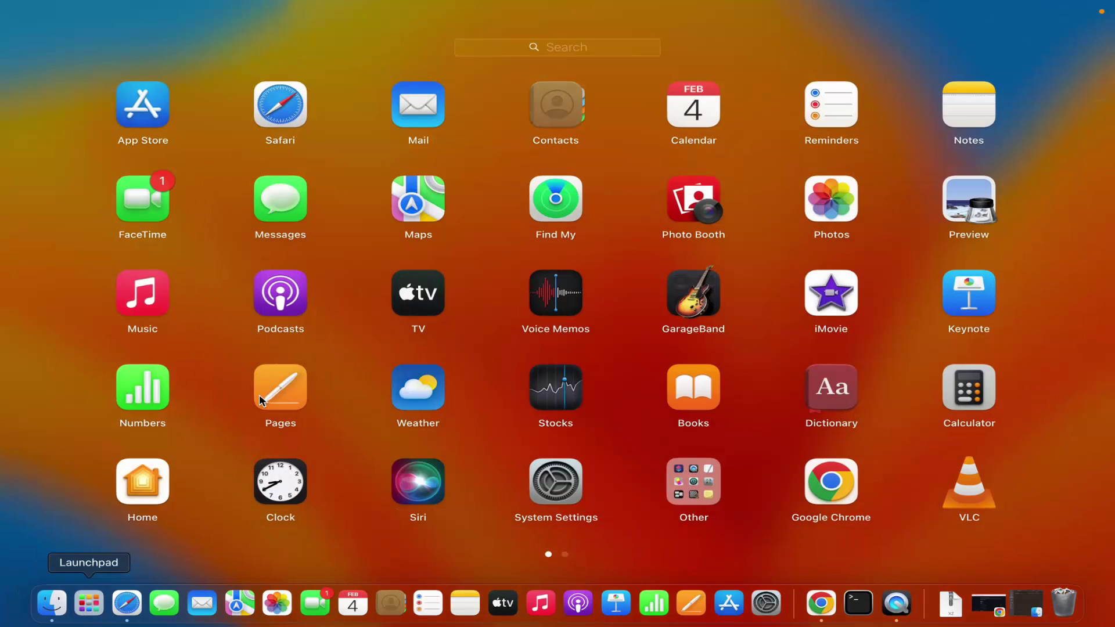
Step: Search Launchpad for 'win' and launch Wine Stable
{"action": "left_click", "coordinate": [562, 50]}
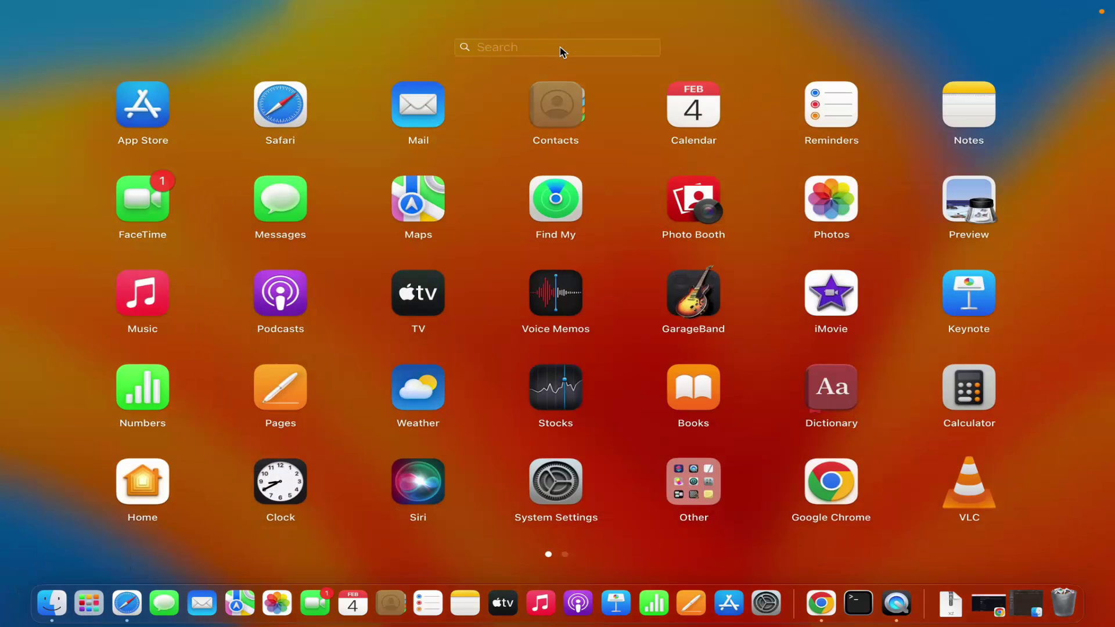
{"action": "type", "text": "win"}
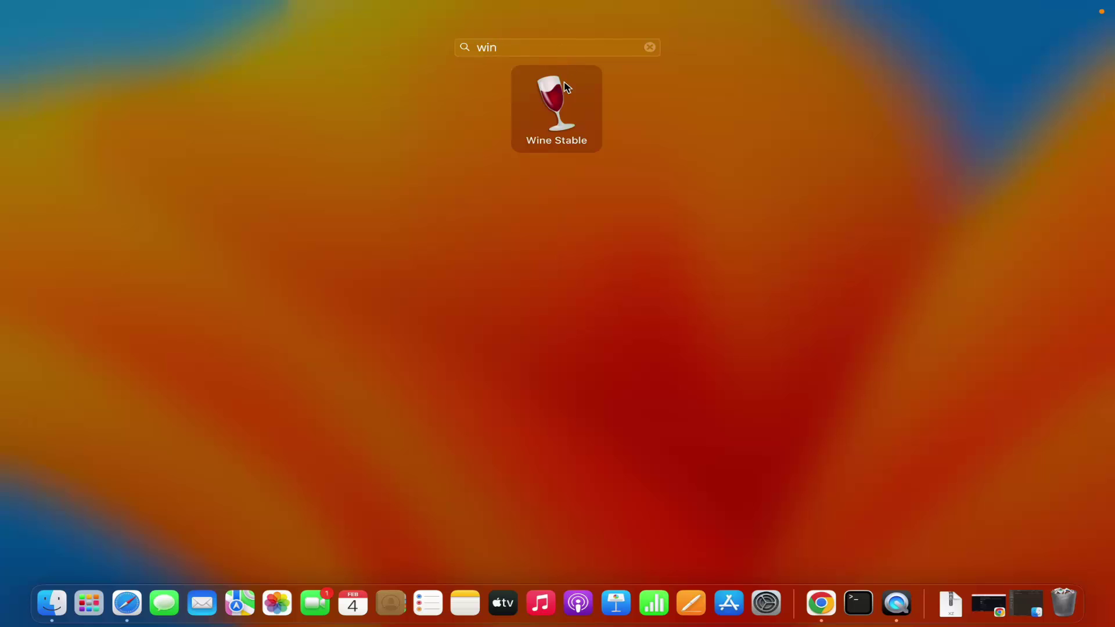
{"action": "left_click", "coordinate": [555, 113]}
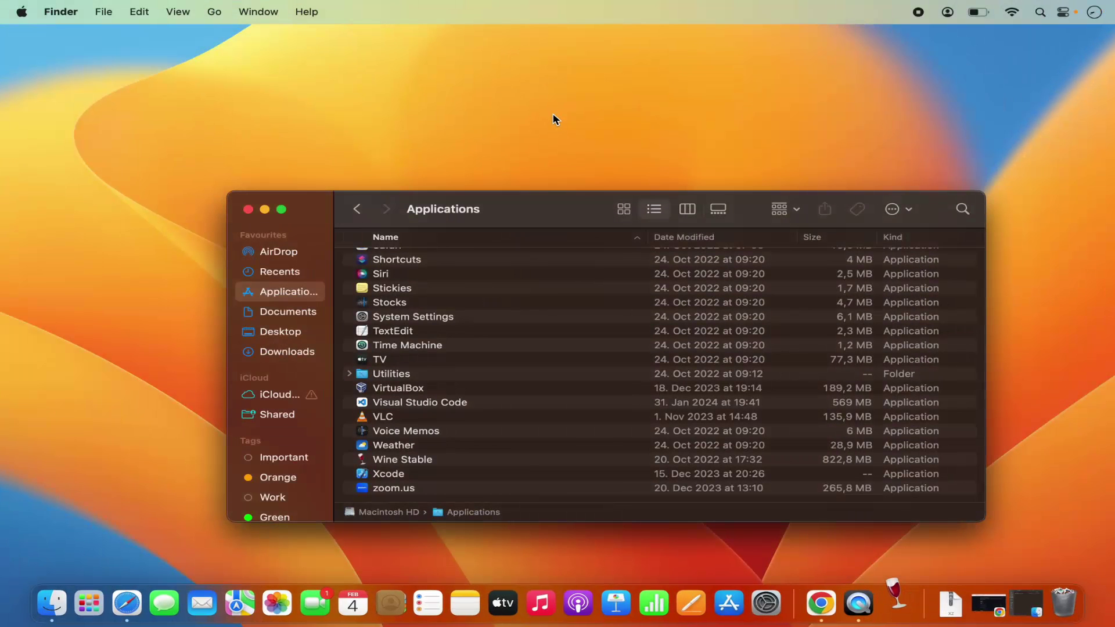
{"action": "left_click", "coordinate": [264, 209]}
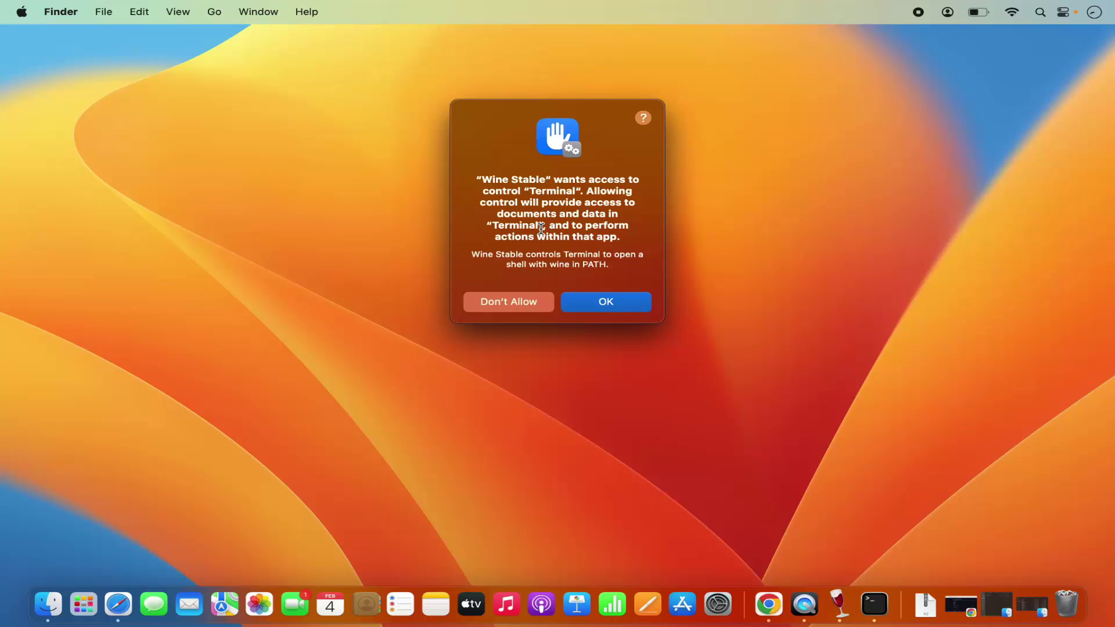
Step: Allow Wine Stable to control Terminal, then close both Terminal windows
{"action": "left_click", "coordinate": [601, 302]}
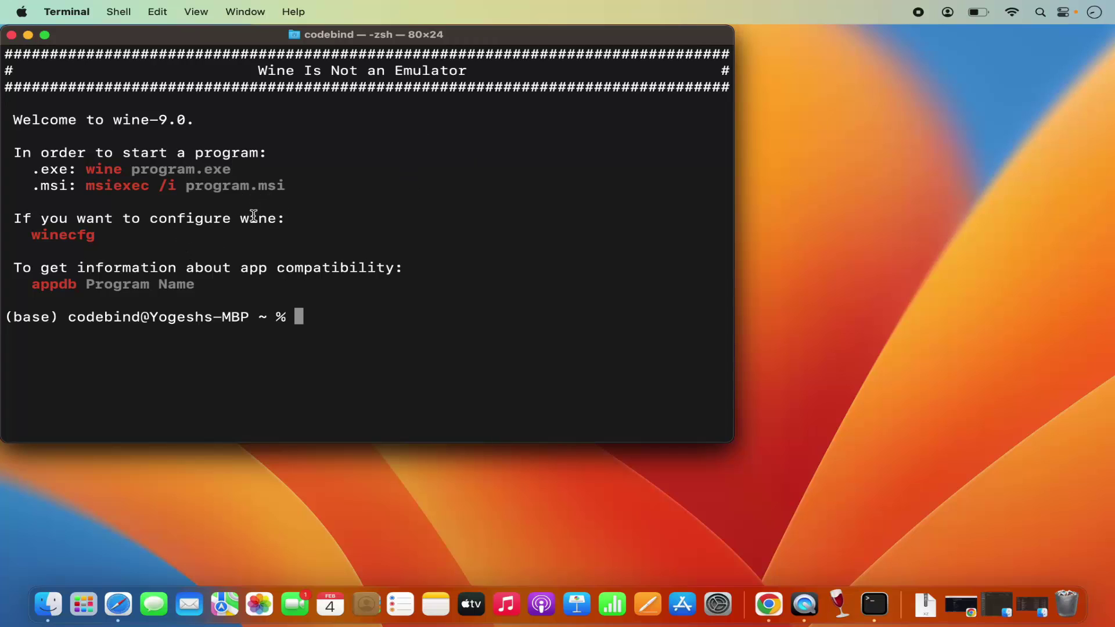
{"action": "left_click", "coordinate": [12, 34]}
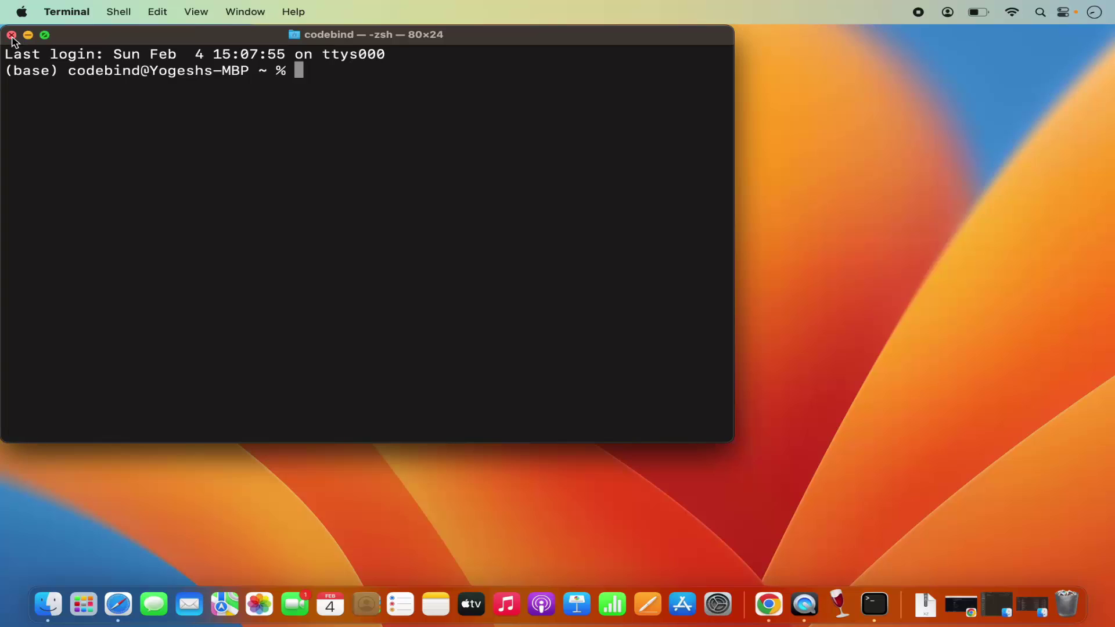
{"action": "left_click", "coordinate": [12, 36]}
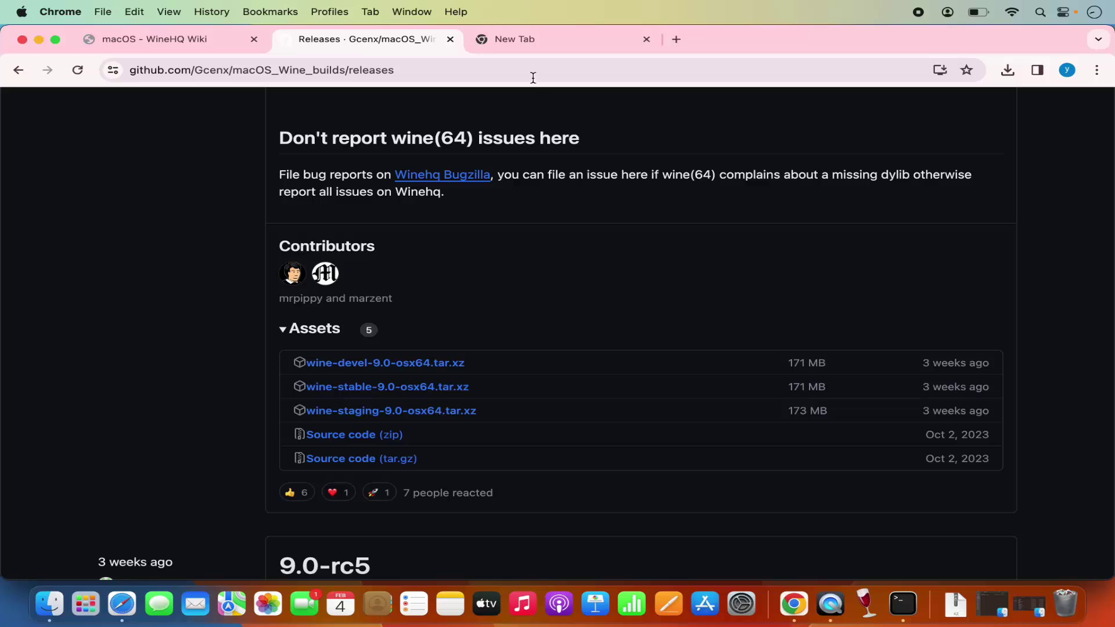
Step: Search the web for notepad++ and open the official Notepad++ downloads page
{"action": "left_click", "coordinate": [522, 40]}
{"action": "type", "text": "no"}
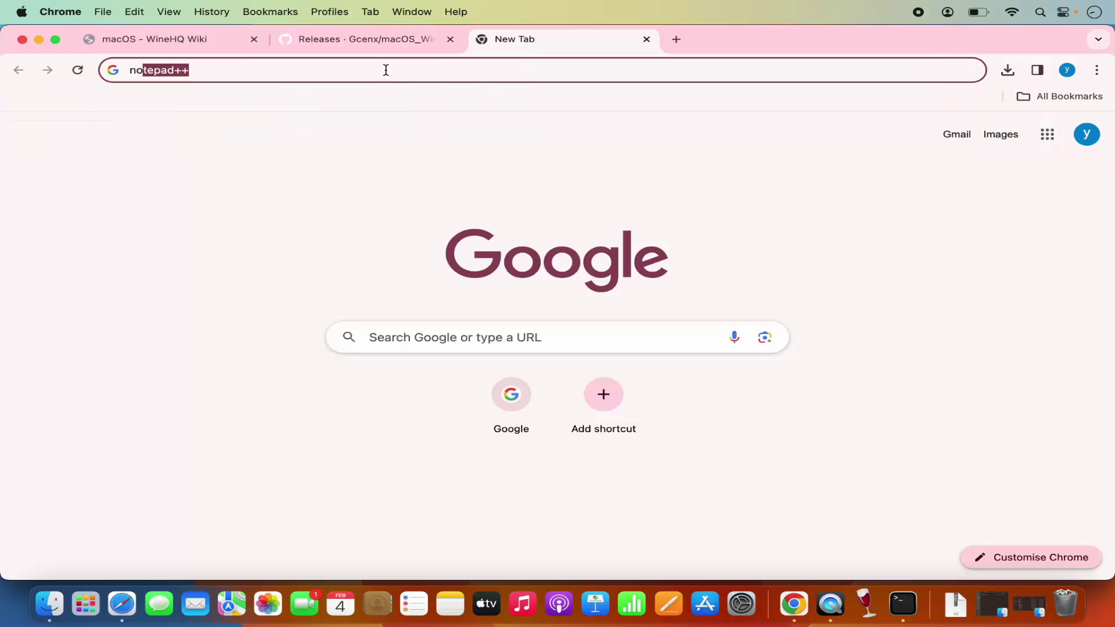
{"action": "key", "text": "Right"}
{"action": "key", "text": "Return"}
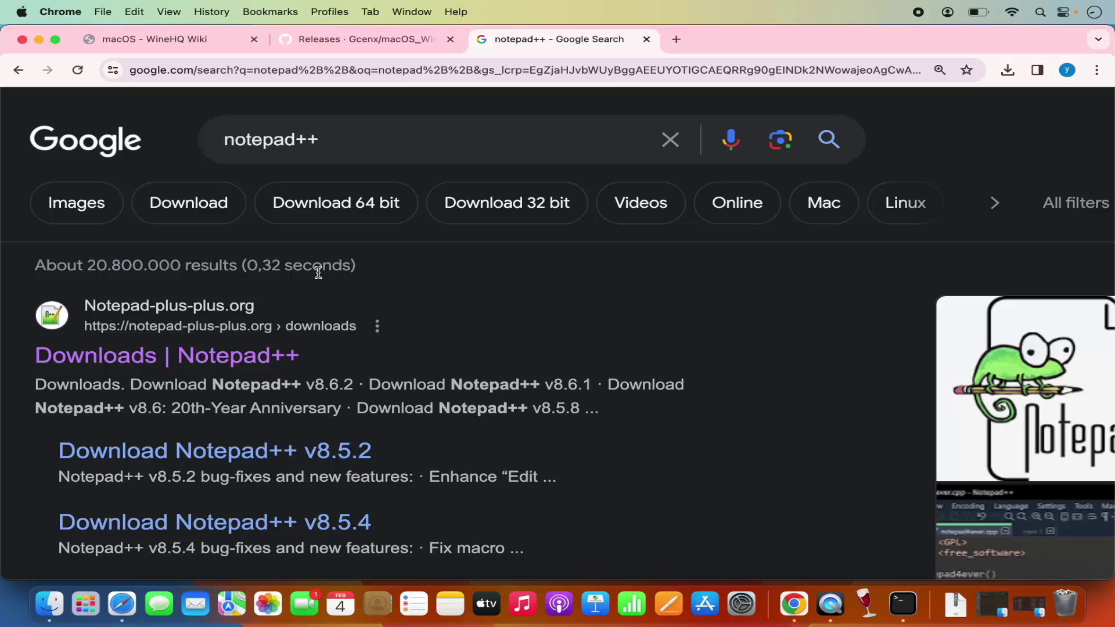
{"action": "left_click", "coordinate": [212, 361]}
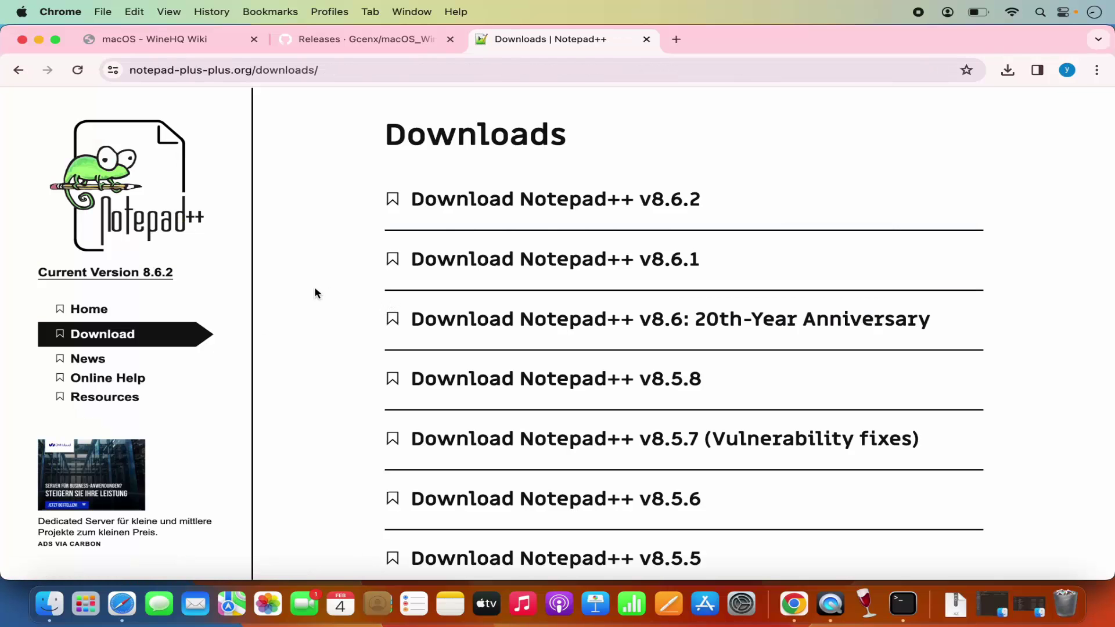
Step: Download the Notepad++ v8.6.2 64-bit installer, npp.8.6.2.Installer.x64.exe
{"action": "left_click", "coordinate": [473, 199]}
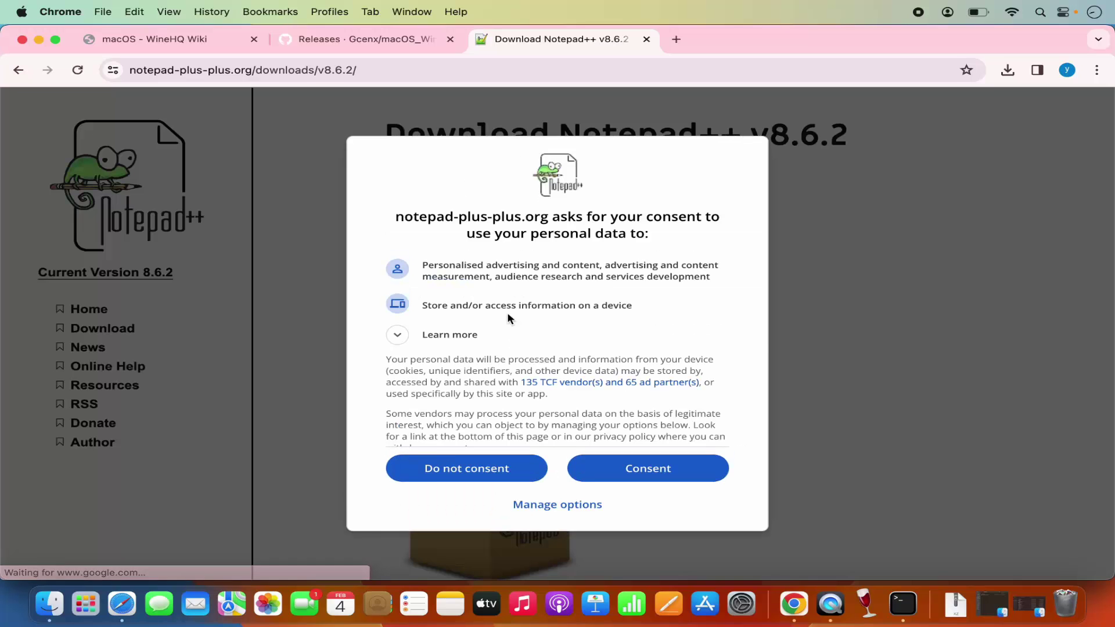
{"action": "left_click", "coordinate": [598, 467]}
{"action": "scroll", "coordinate": [596, 444], "scroll_direction": "down", "scroll_amount": 4}
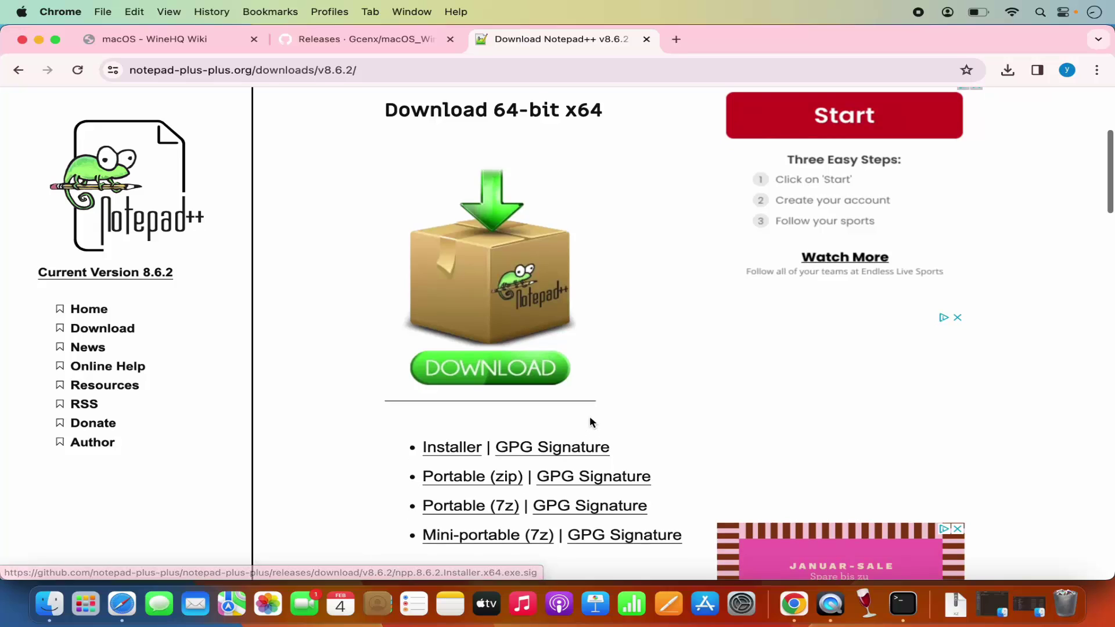
{"action": "left_click", "coordinate": [445, 453]}
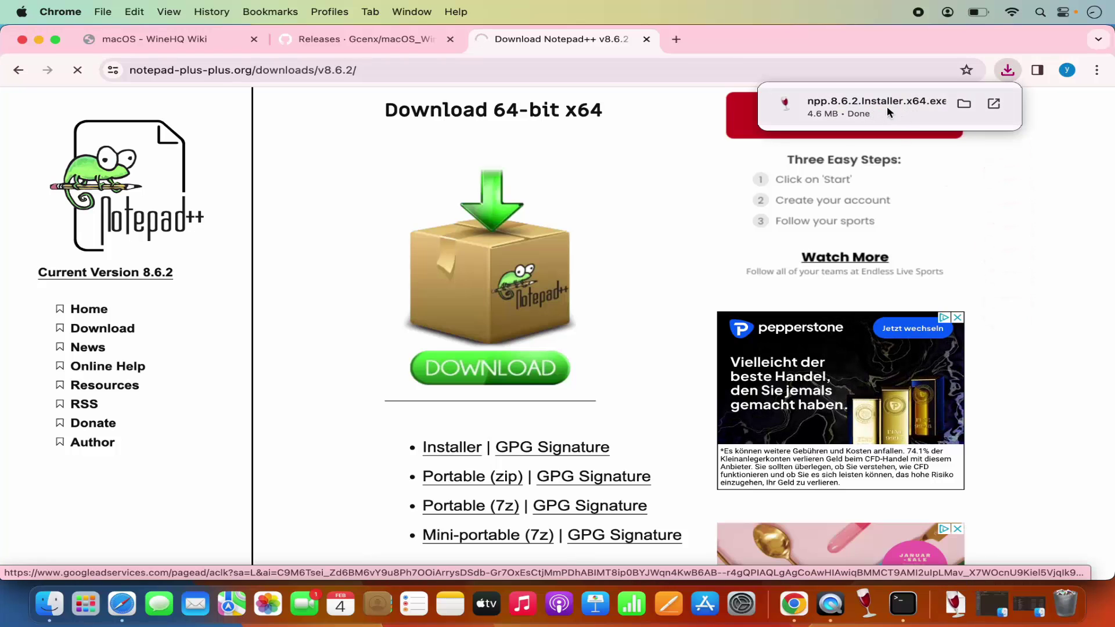
{"action": "left_click", "coordinate": [48, 607]}
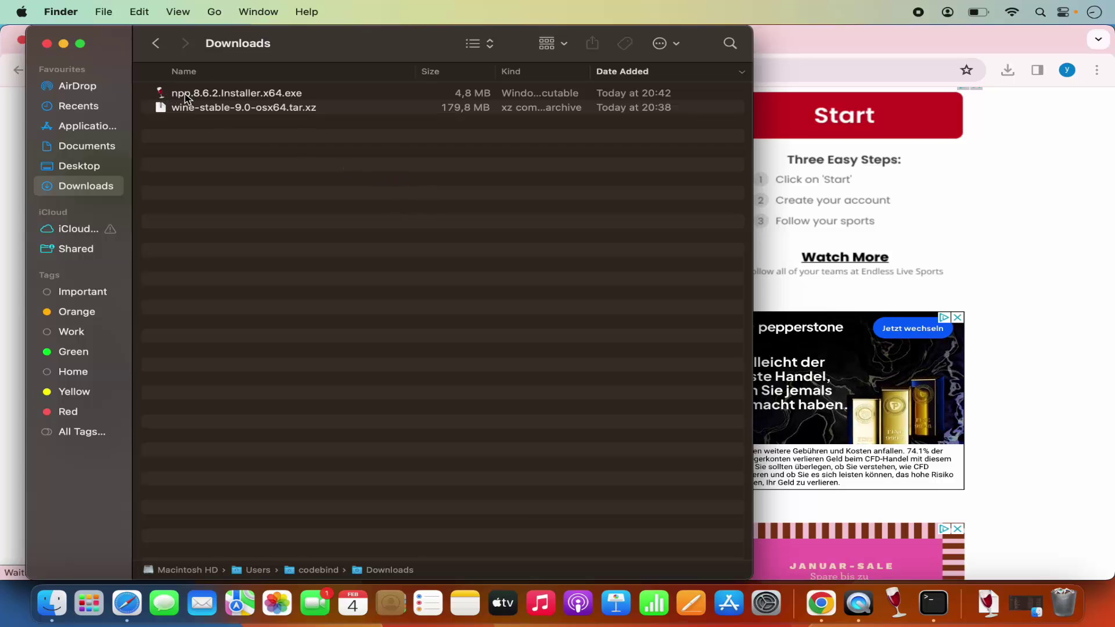
Step: Open npp.8.6.2.Installer.x64.exe from Downloads with Wine Stable (default)
{"action": "left_click", "coordinate": [244, 100]}
{"action": "right_click", "coordinate": [244, 100]}
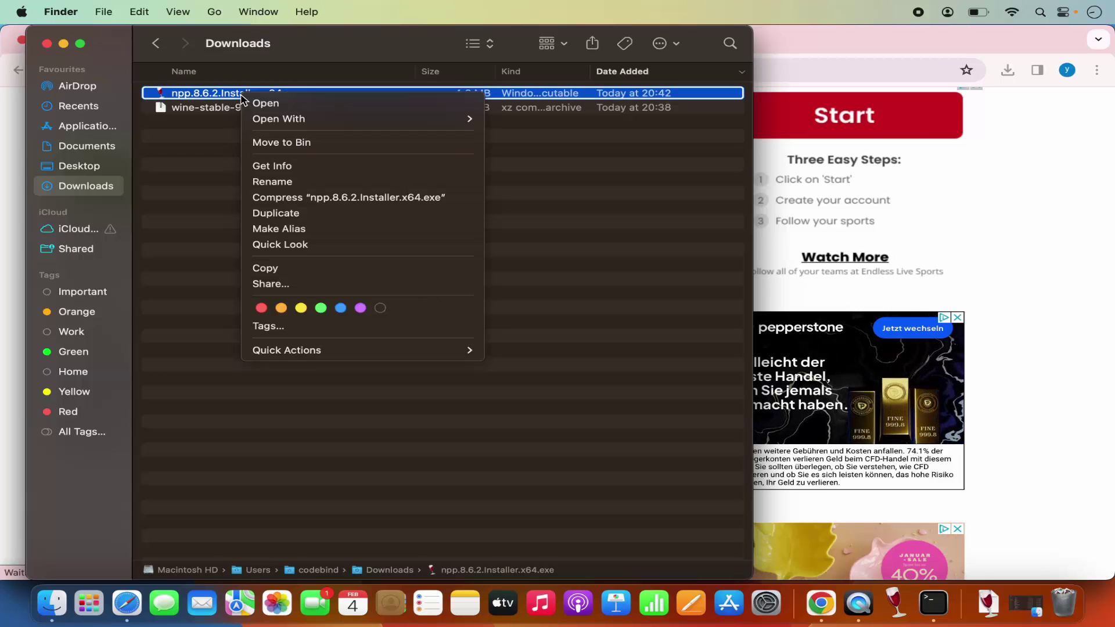
{"action": "mouse_move", "coordinate": [318, 121]}
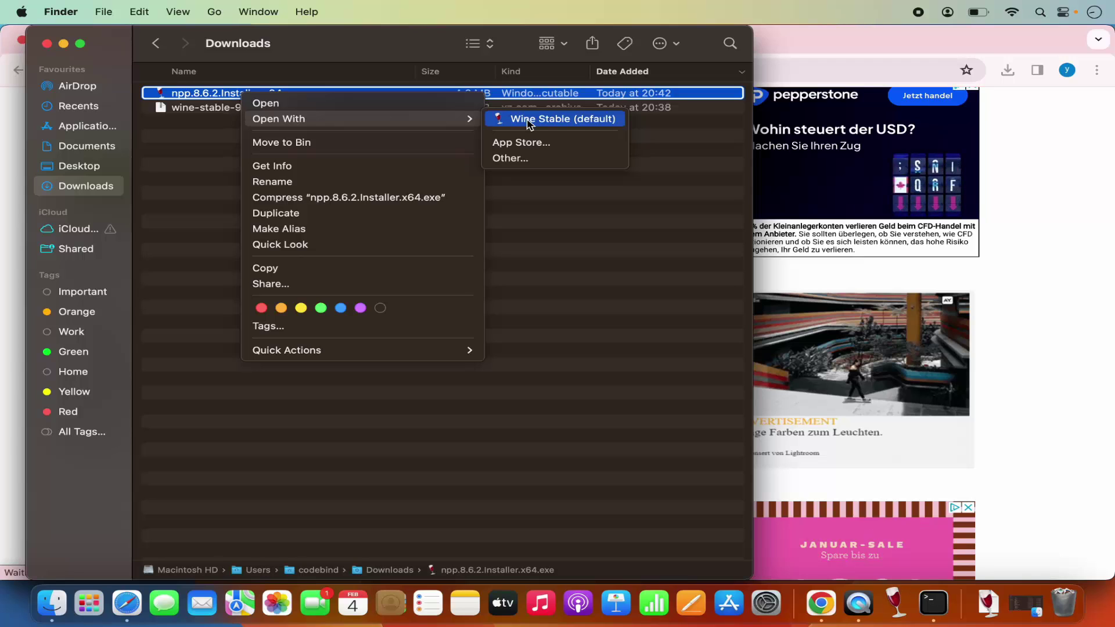
{"action": "left_click", "coordinate": [529, 121]}
{"action": "left_click", "coordinate": [1072, 171]}
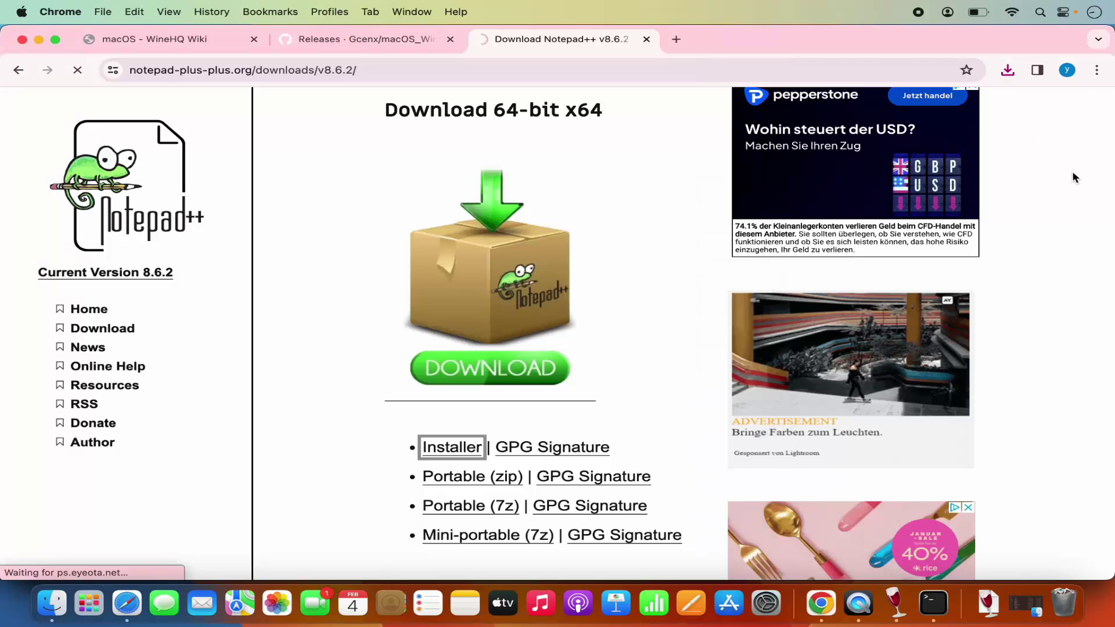
Step: Grant Wine Stable access to Downloads, Desktop and Documents so the installer's language prompt appears
{"action": "left_click", "coordinate": [39, 40]}
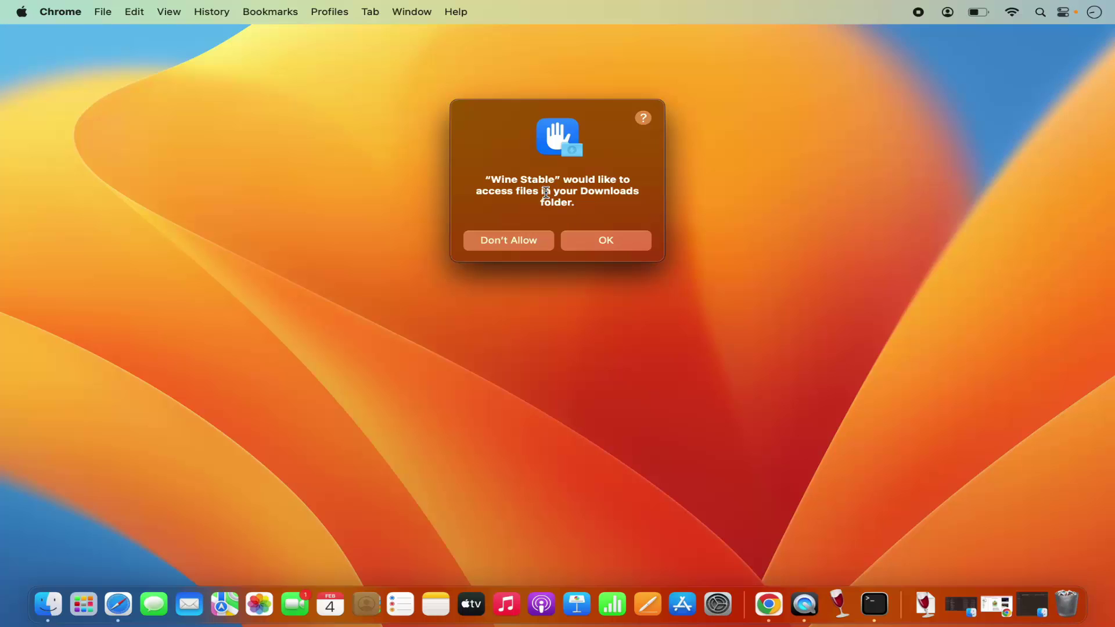
{"action": "left_click", "coordinate": [606, 242]}
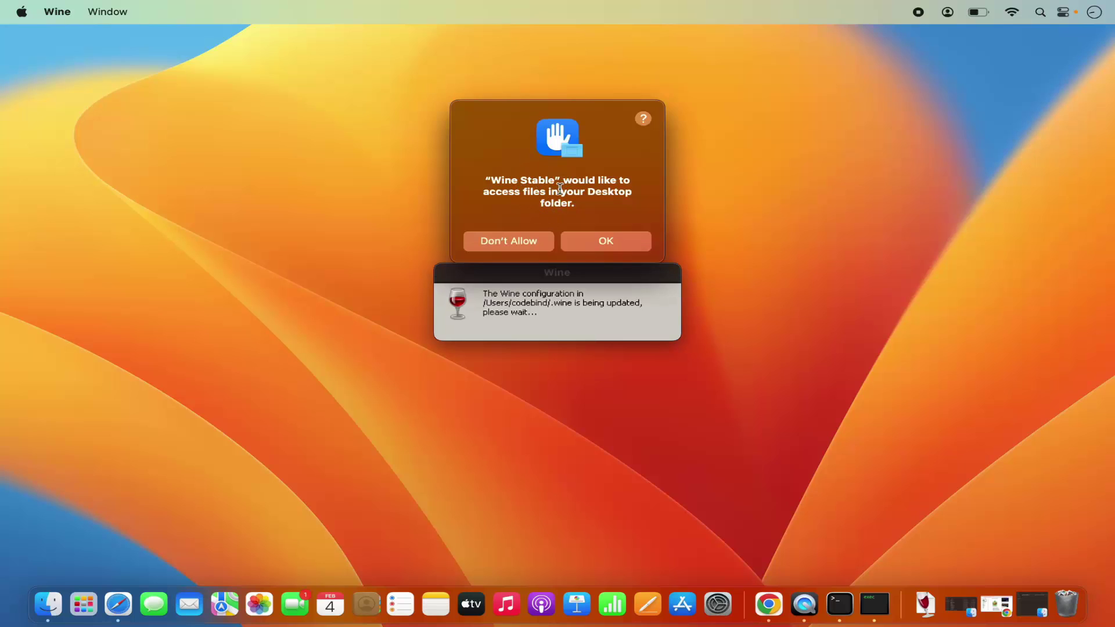
{"action": "left_click", "coordinate": [591, 244]}
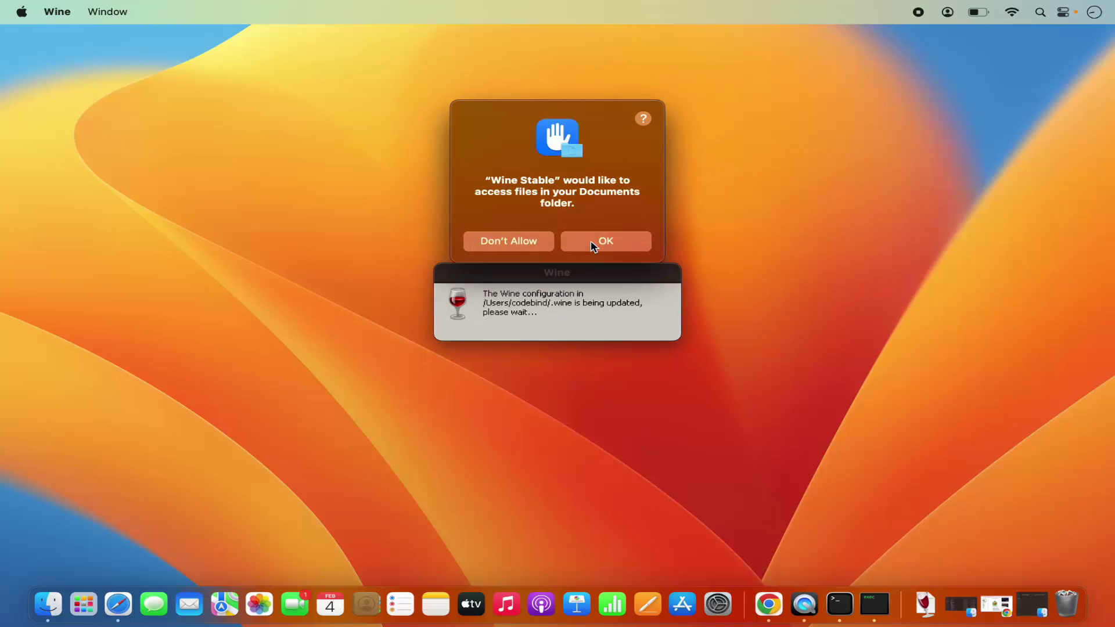
{"action": "left_click", "coordinate": [592, 245]}
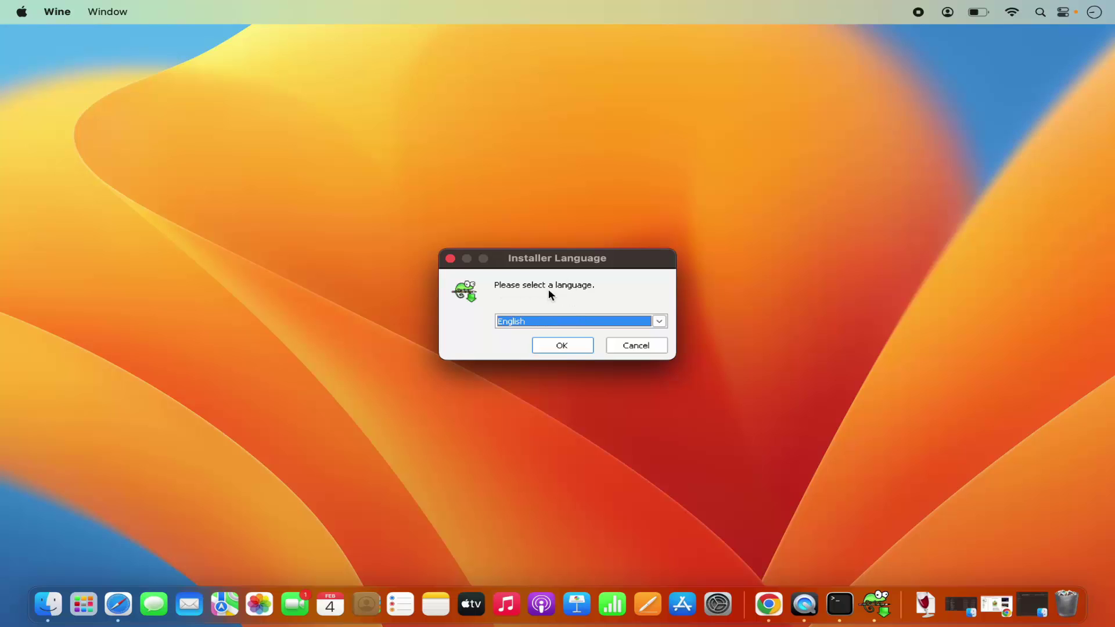
Step: Keep English as the Notepad++ installer language
{"action": "left_click", "coordinate": [529, 324]}
{"action": "left_click", "coordinate": [471, 324]}
{"action": "left_click", "coordinate": [584, 344]}
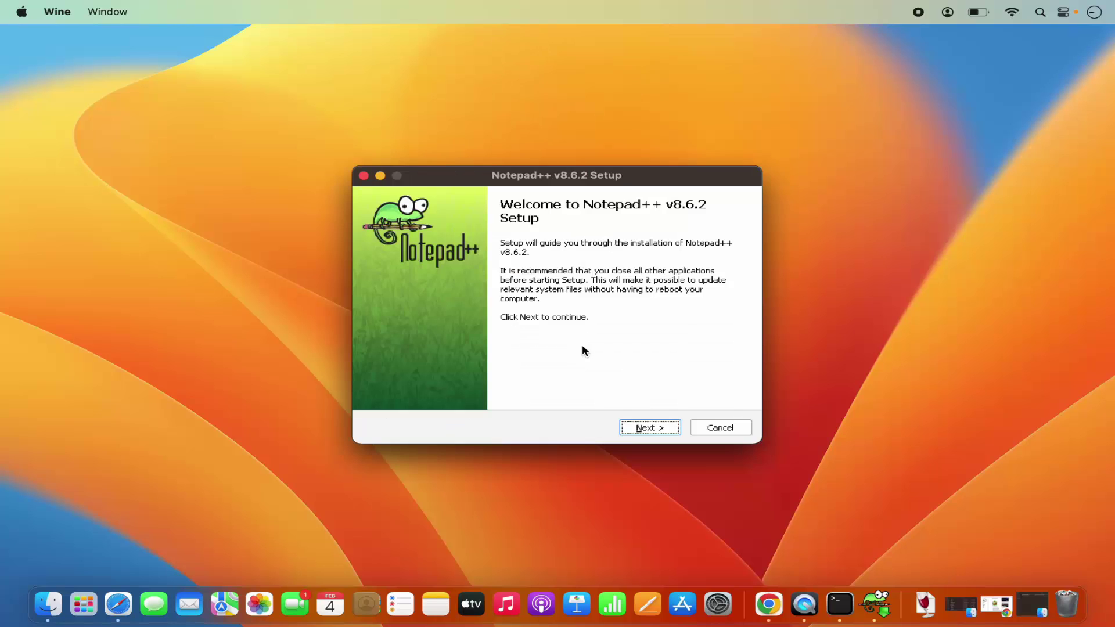
Step: Accept the license, keep the default folder and components, add a desktop shortcut, and install
{"action": "left_click", "coordinate": [644, 425]}
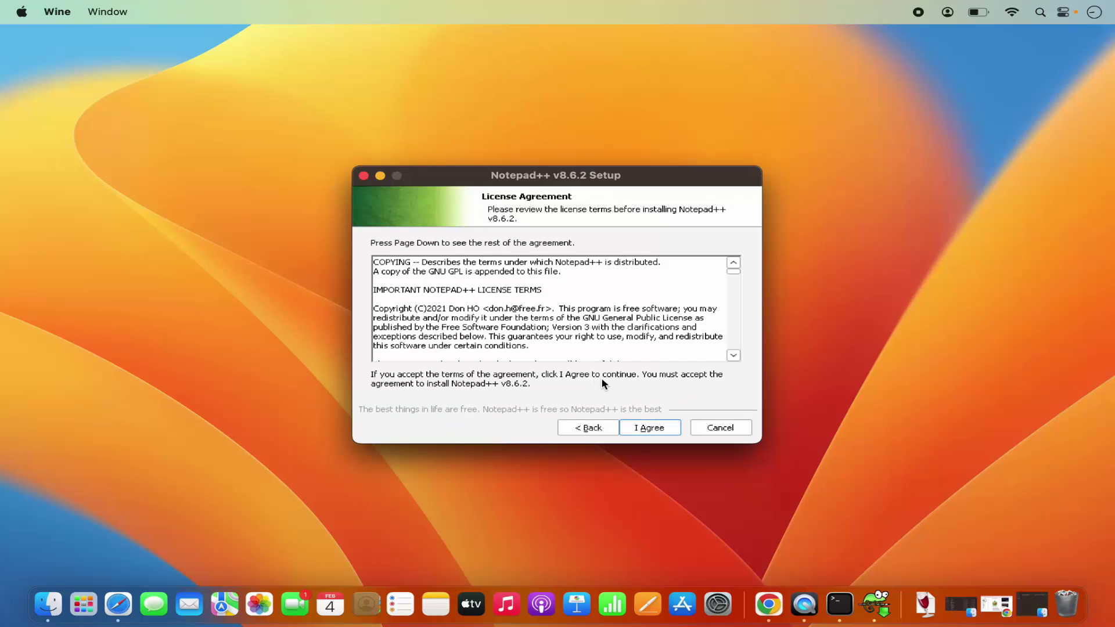
{"action": "left_click", "coordinate": [644, 428]}
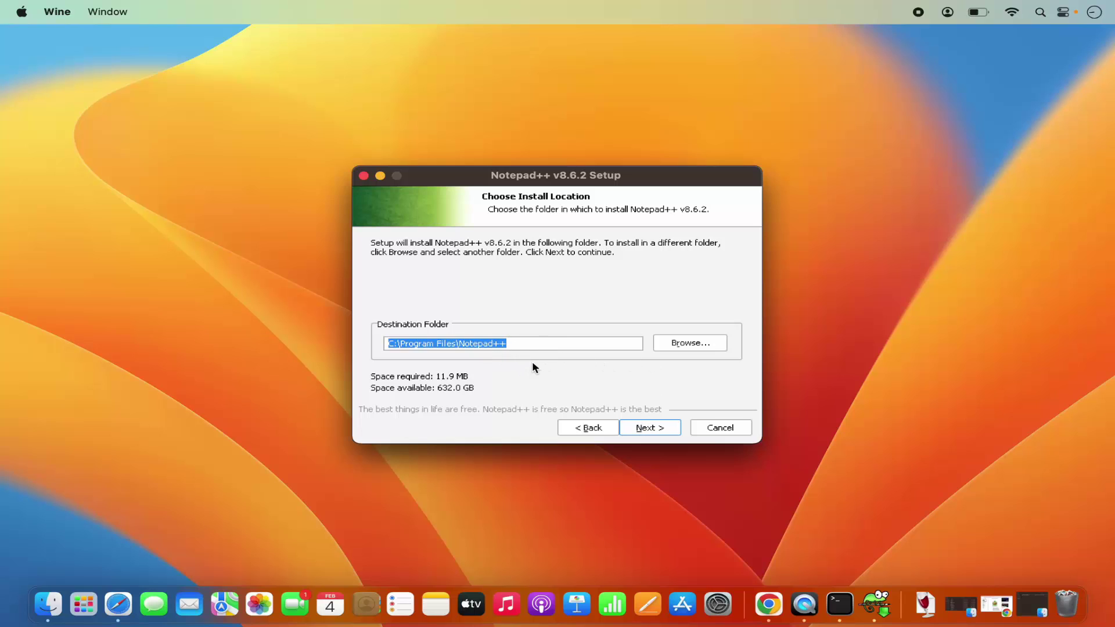
{"action": "left_click", "coordinate": [659, 435]}
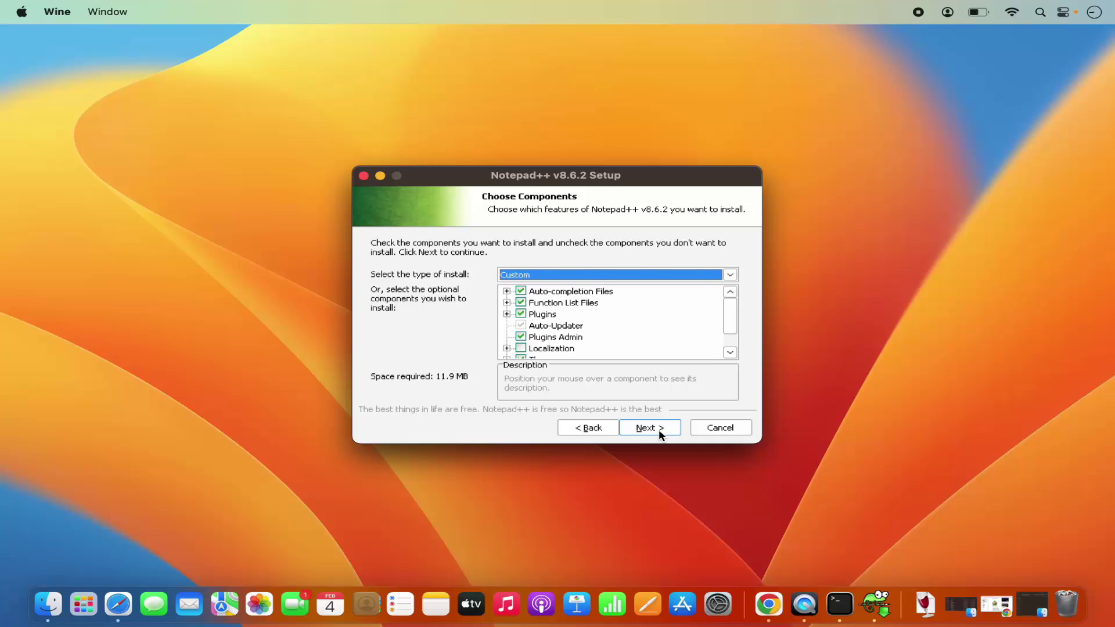
{"action": "left_click", "coordinate": [659, 432]}
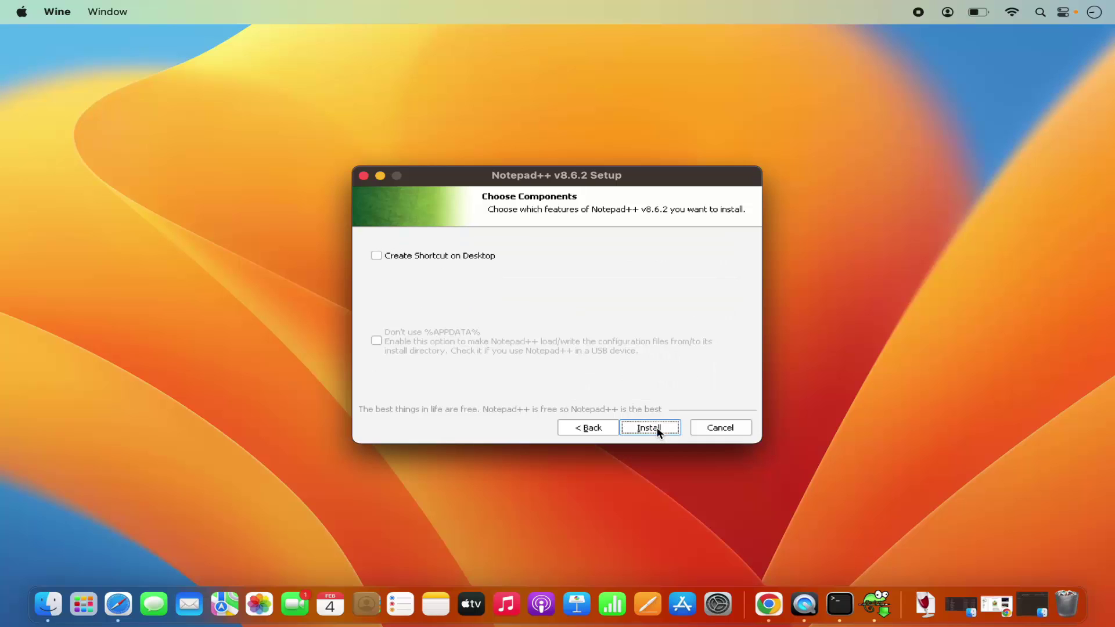
{"action": "left_click", "coordinate": [376, 256]}
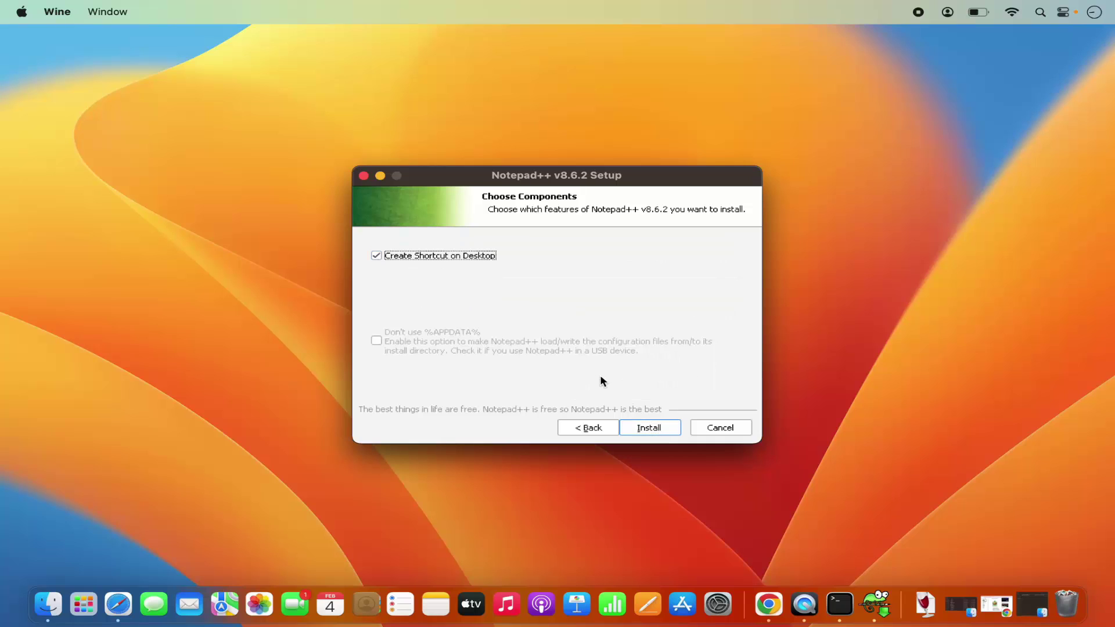
{"action": "left_click", "coordinate": [638, 425]}
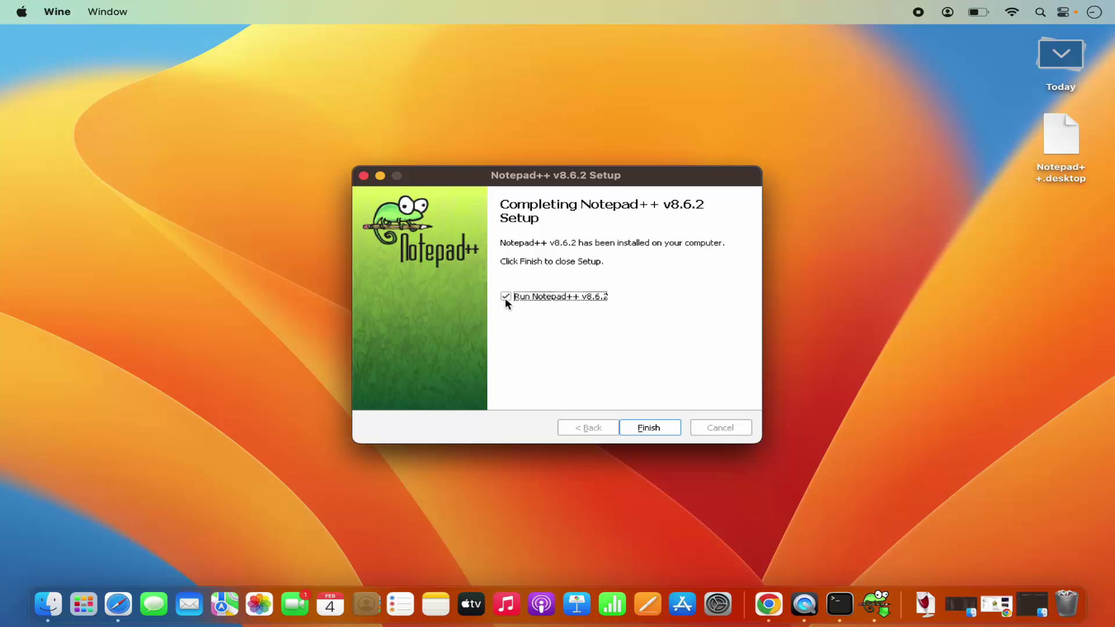
Step: Finish setup with Run Notepad++ v8.6.2 left checked to launch the editor
{"action": "left_click", "coordinate": [645, 433]}
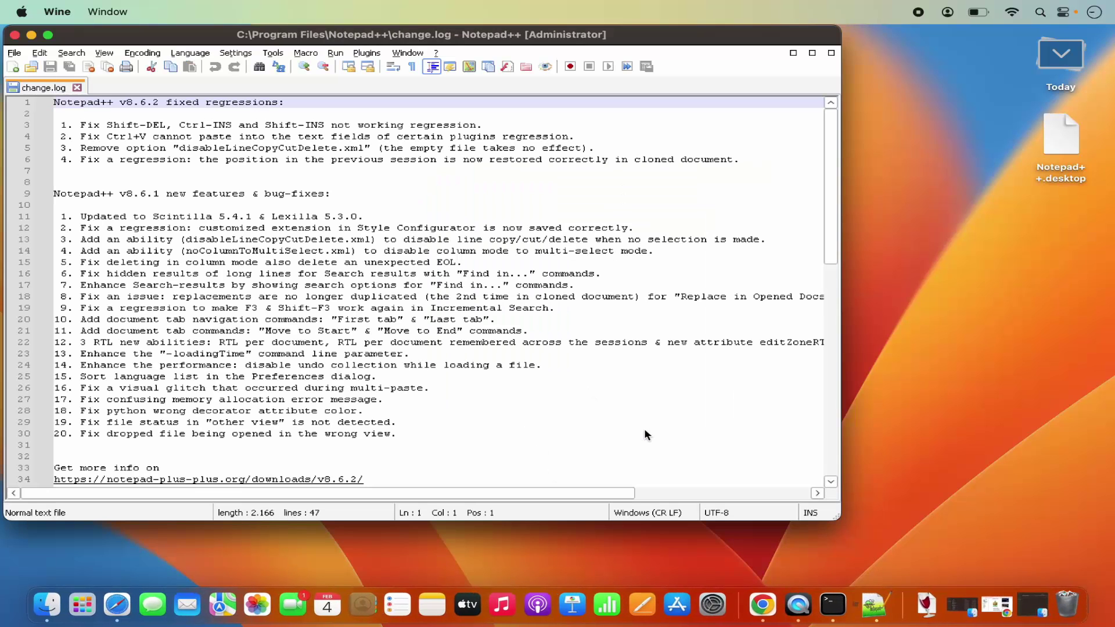